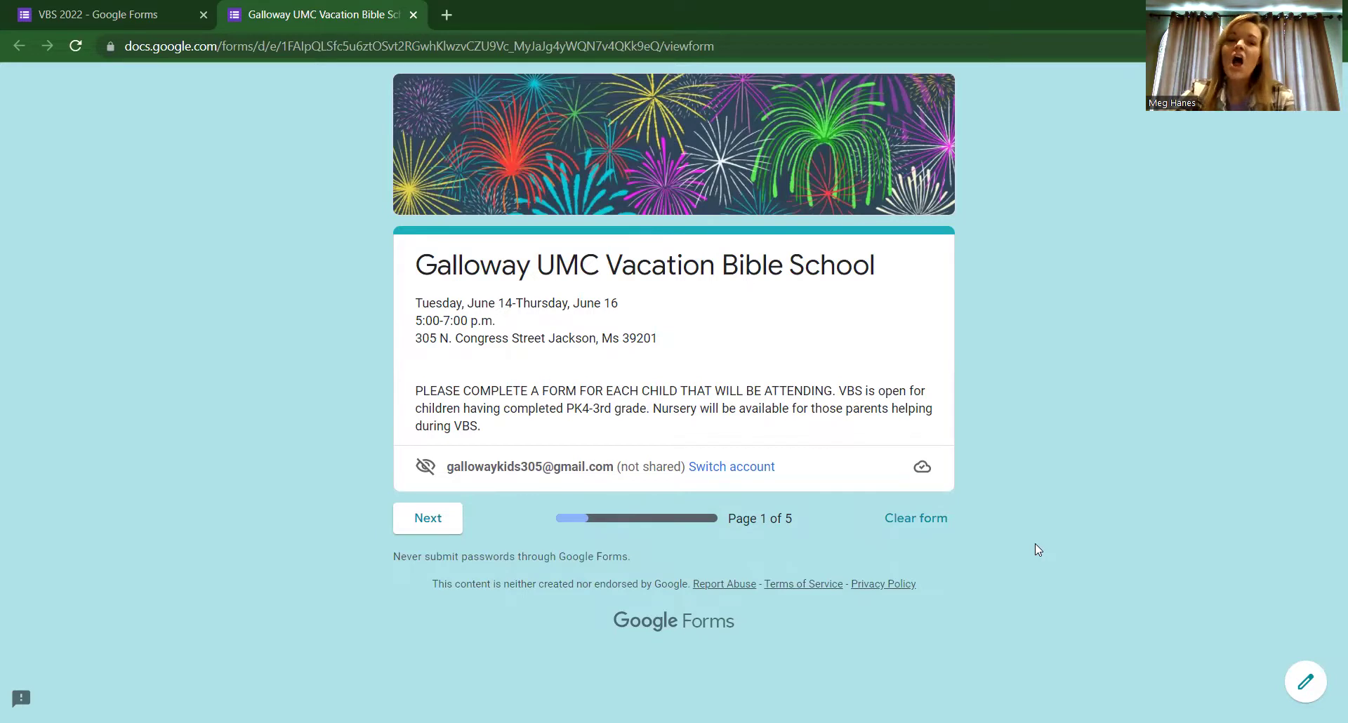
Step: Advance to the Child's Information page and enter the child's name
left_click(428, 520)
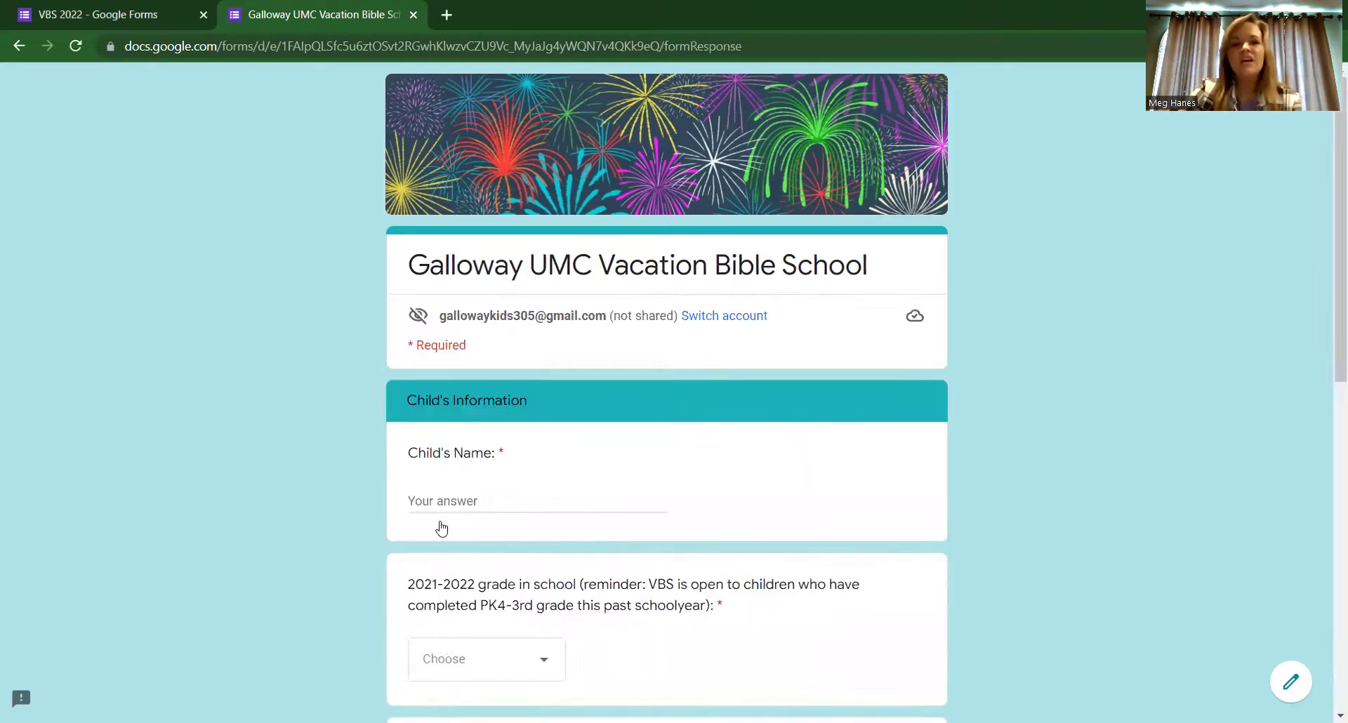
left_click(468, 505)
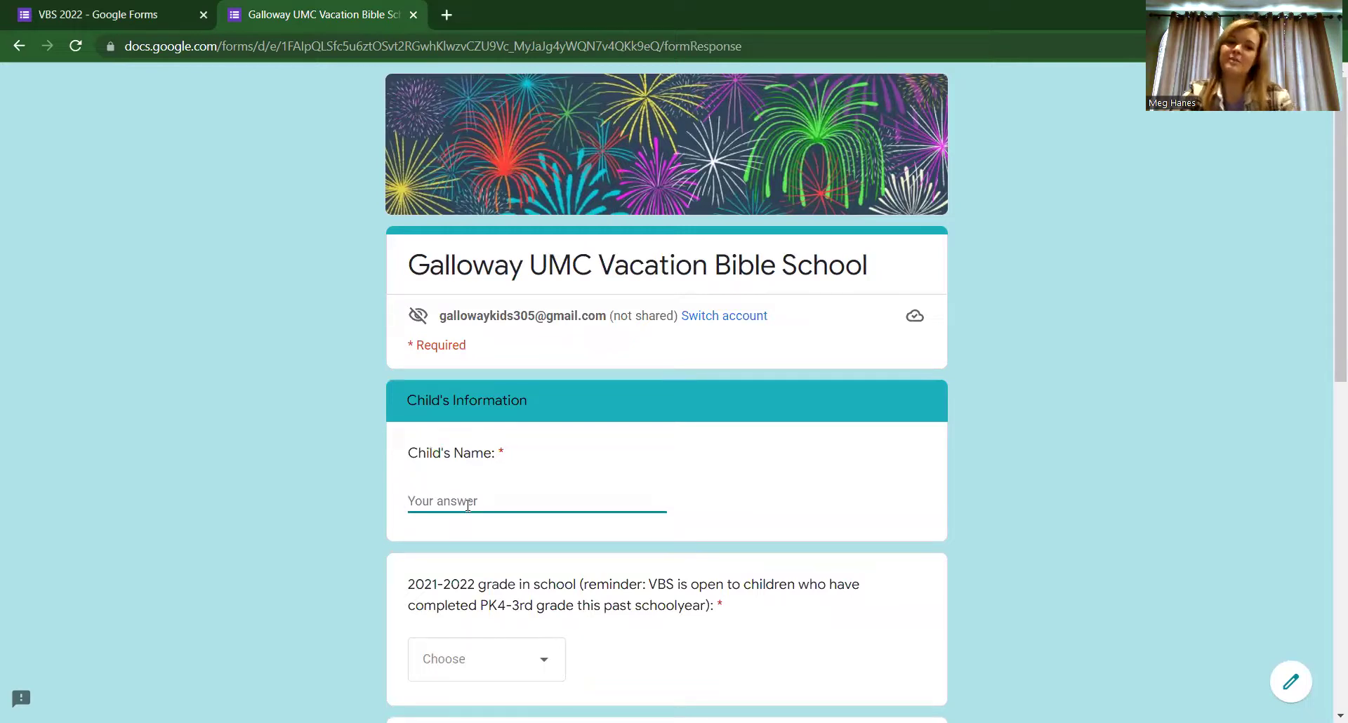
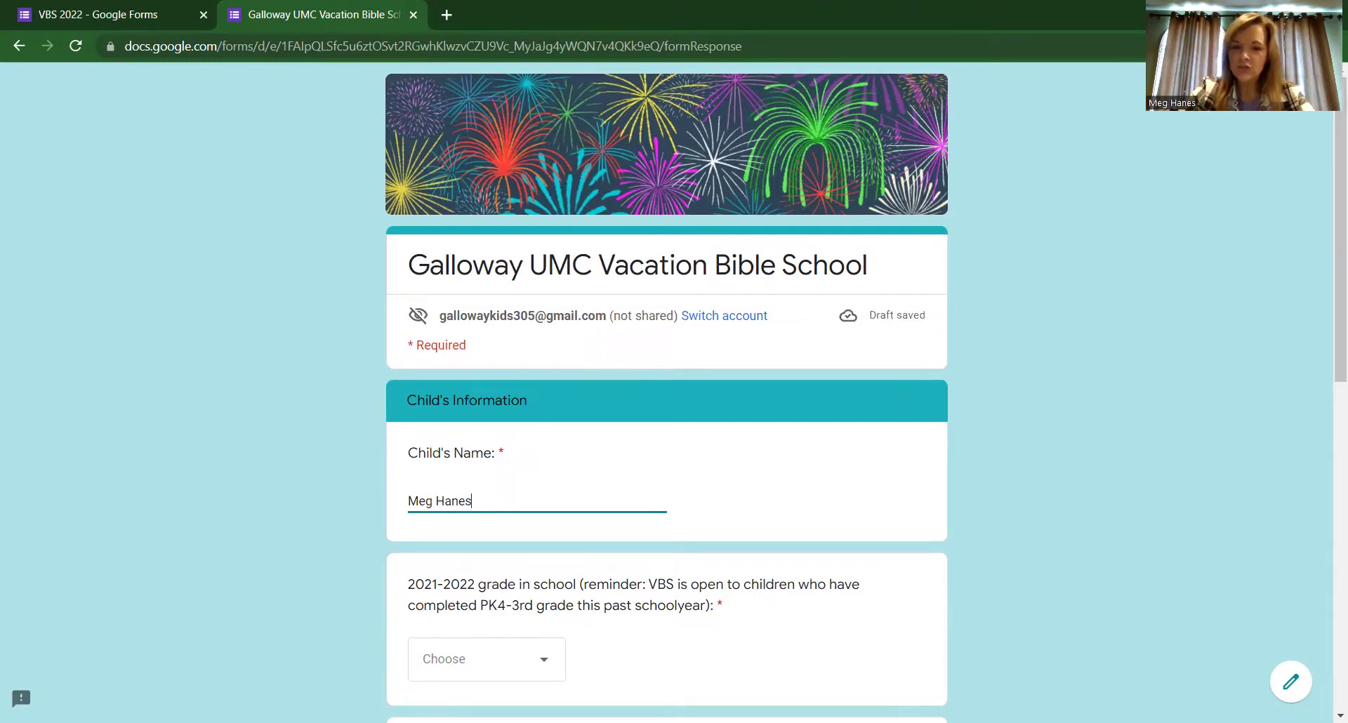
Step: Set the child's 2021-2022 grade to 1st grade in the dropdown
scroll(1340, 715, "down", 4)
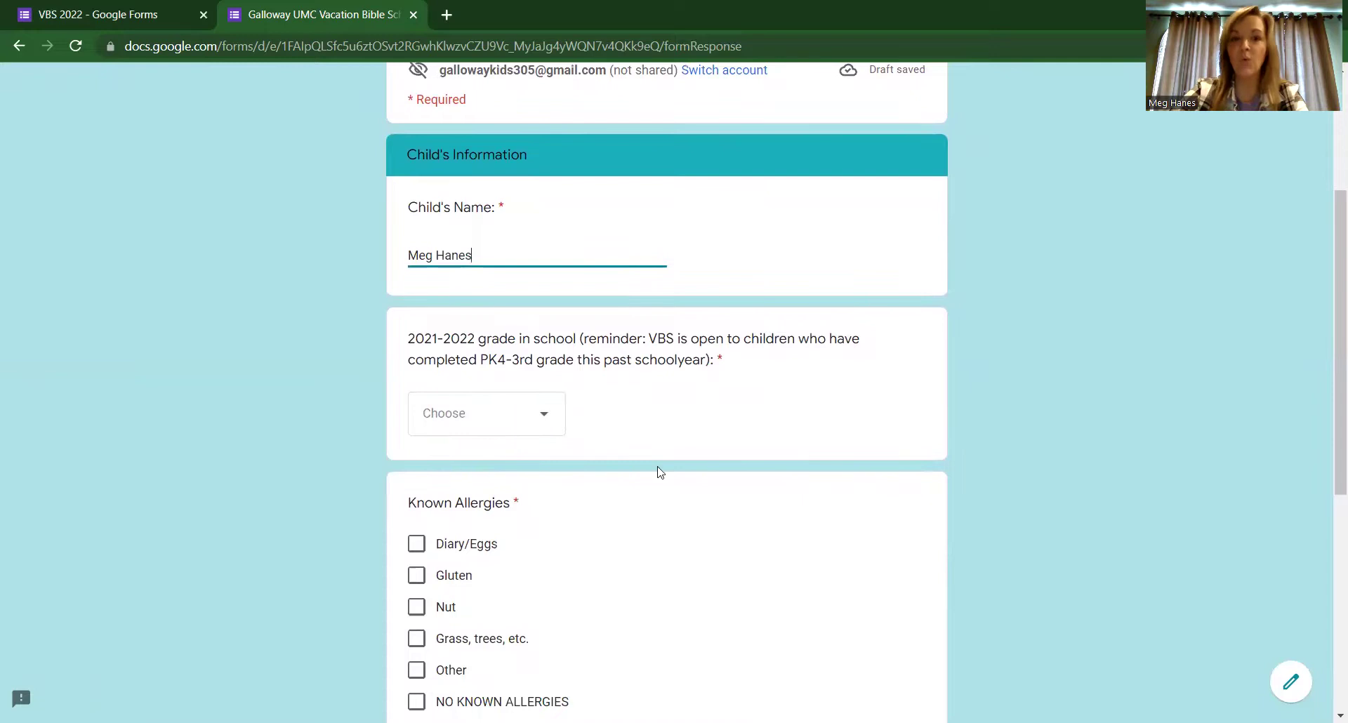
left_click(545, 424)
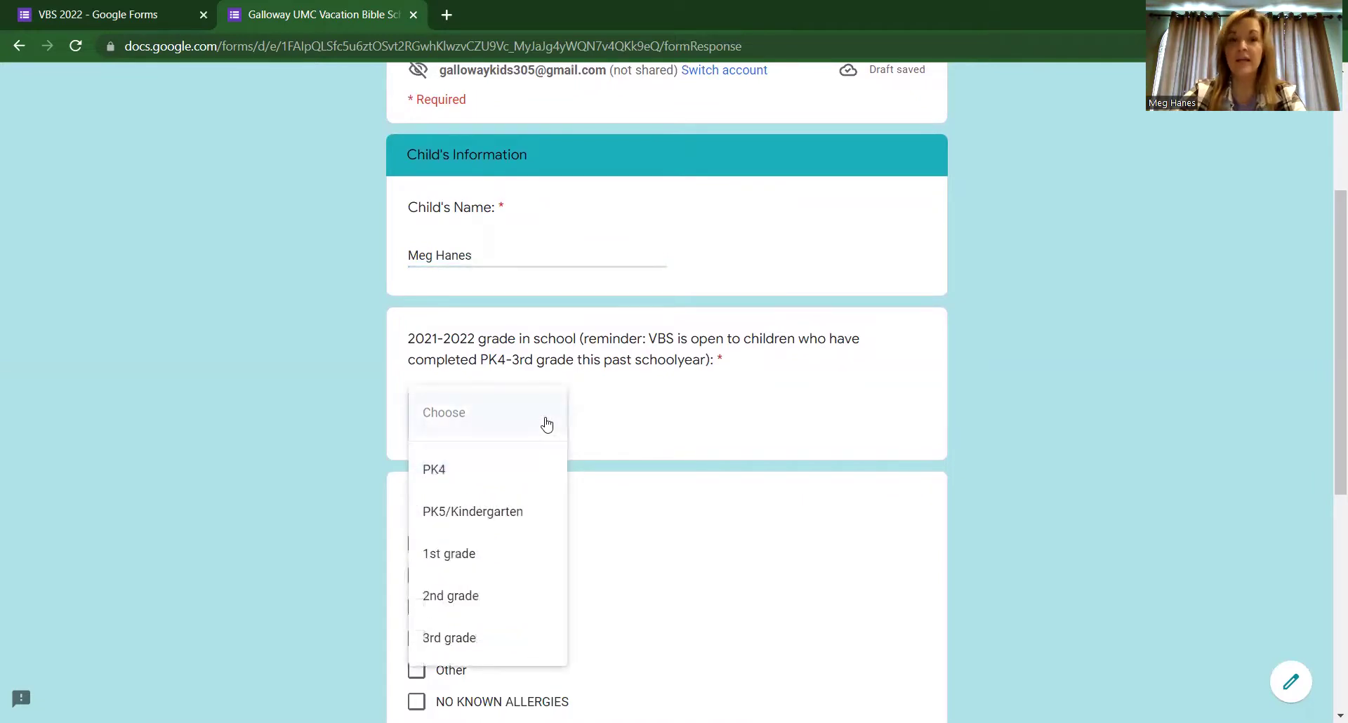
left_click(503, 558)
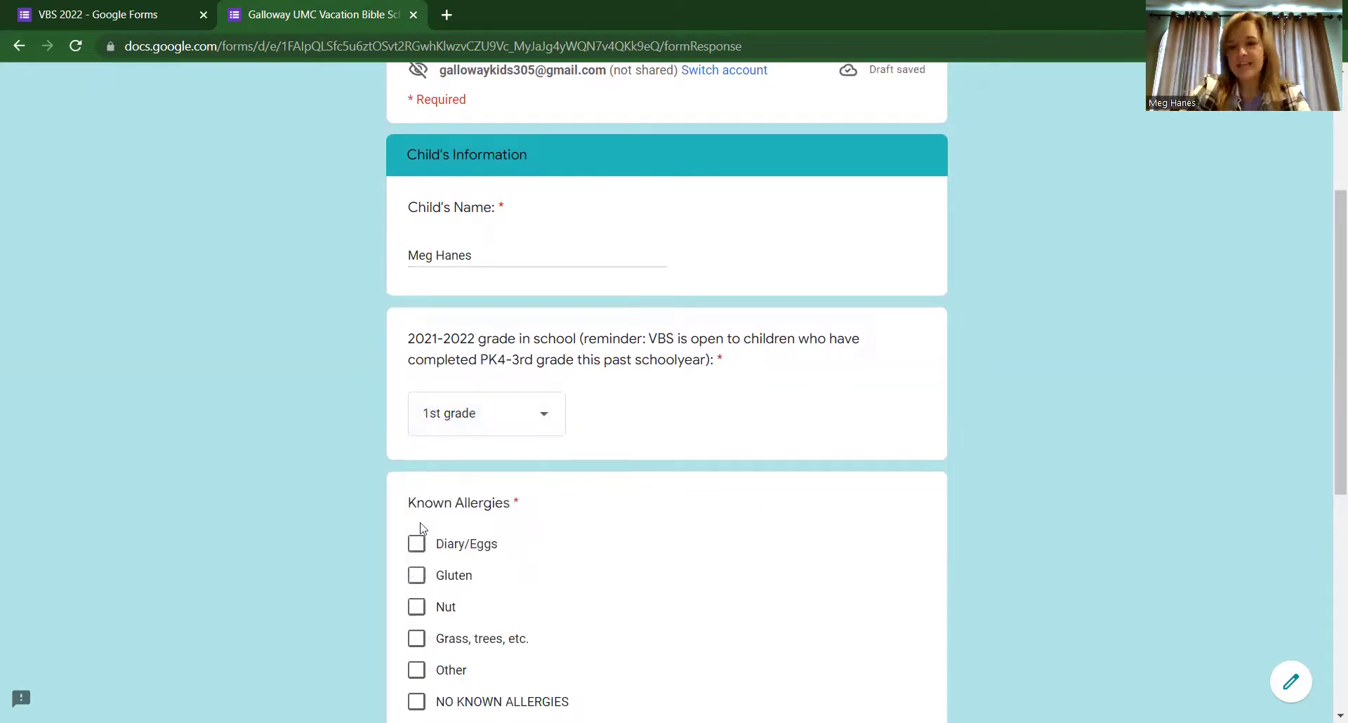
scroll(667, 393, "down", 3)
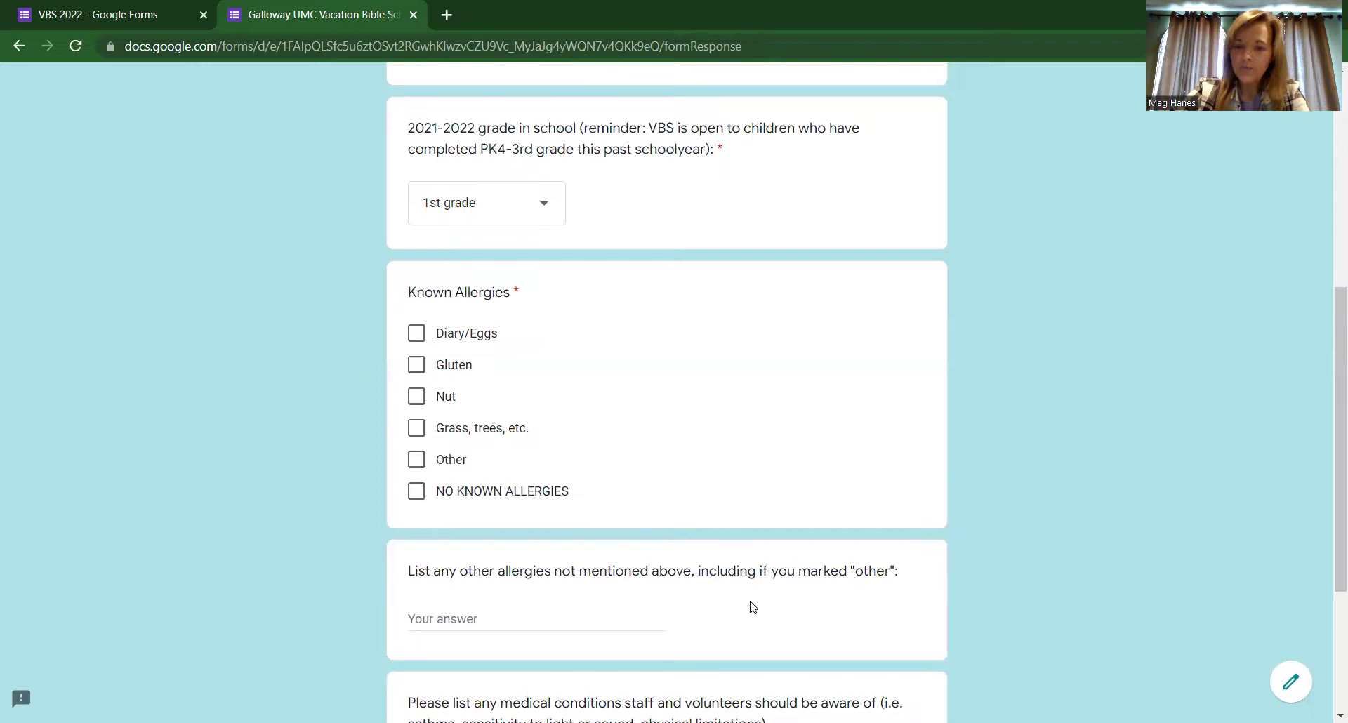
Step: Tick NO KNOWN ALLERGIES, answer the medical conditions question, and continue to the Parent/Guardian page
left_click(416, 492)
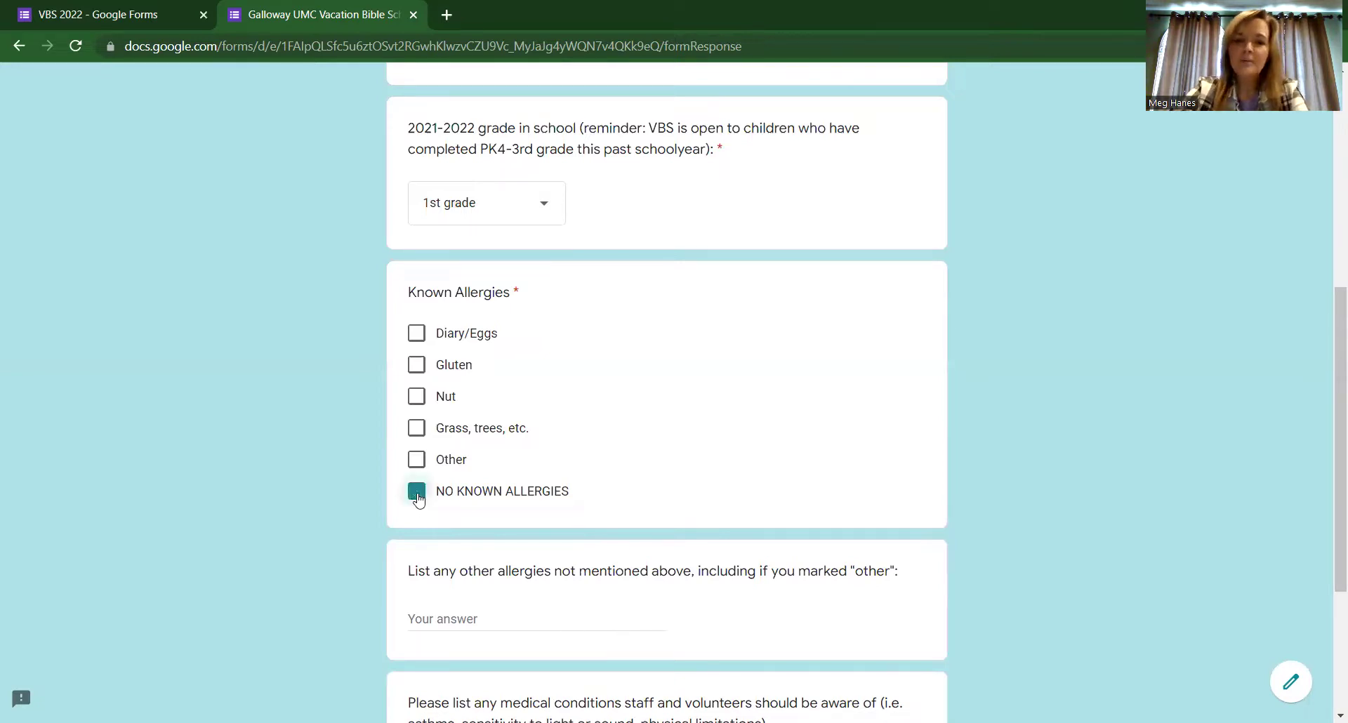
scroll(276, 534, "down", 3)
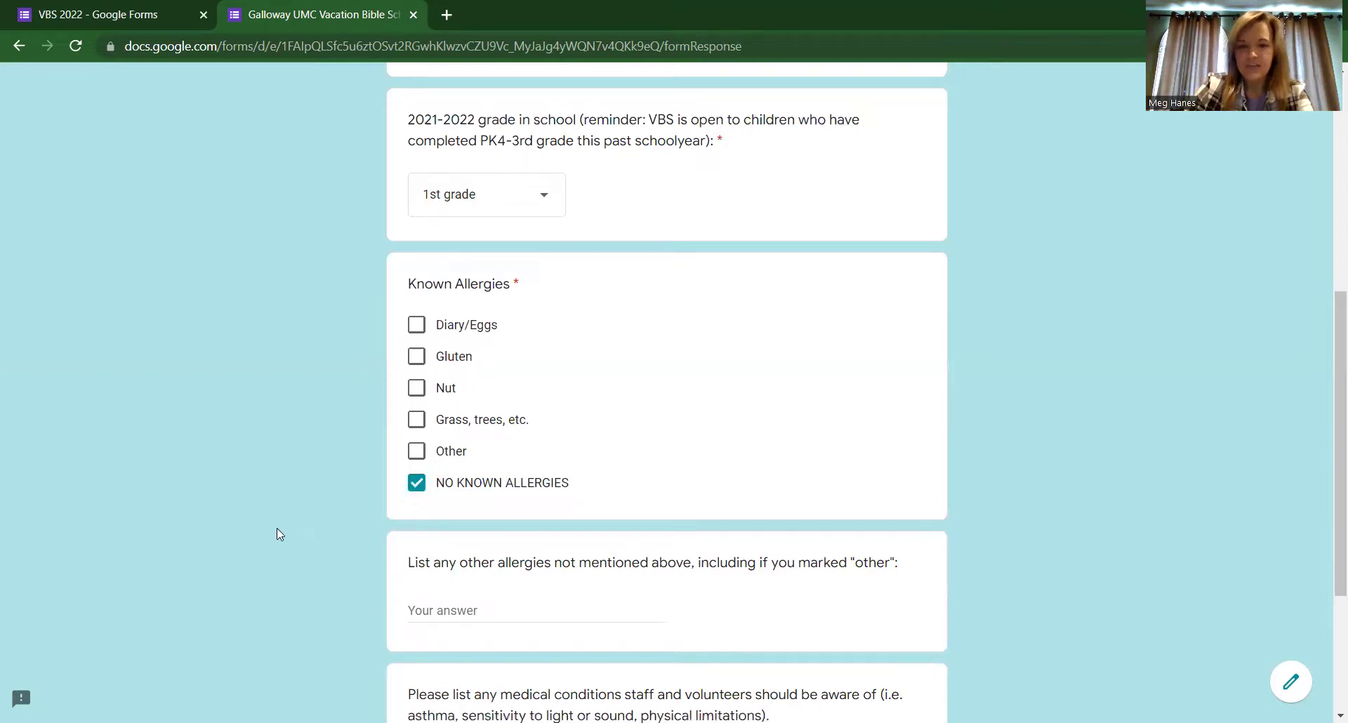
scroll(276, 529, "down", 1)
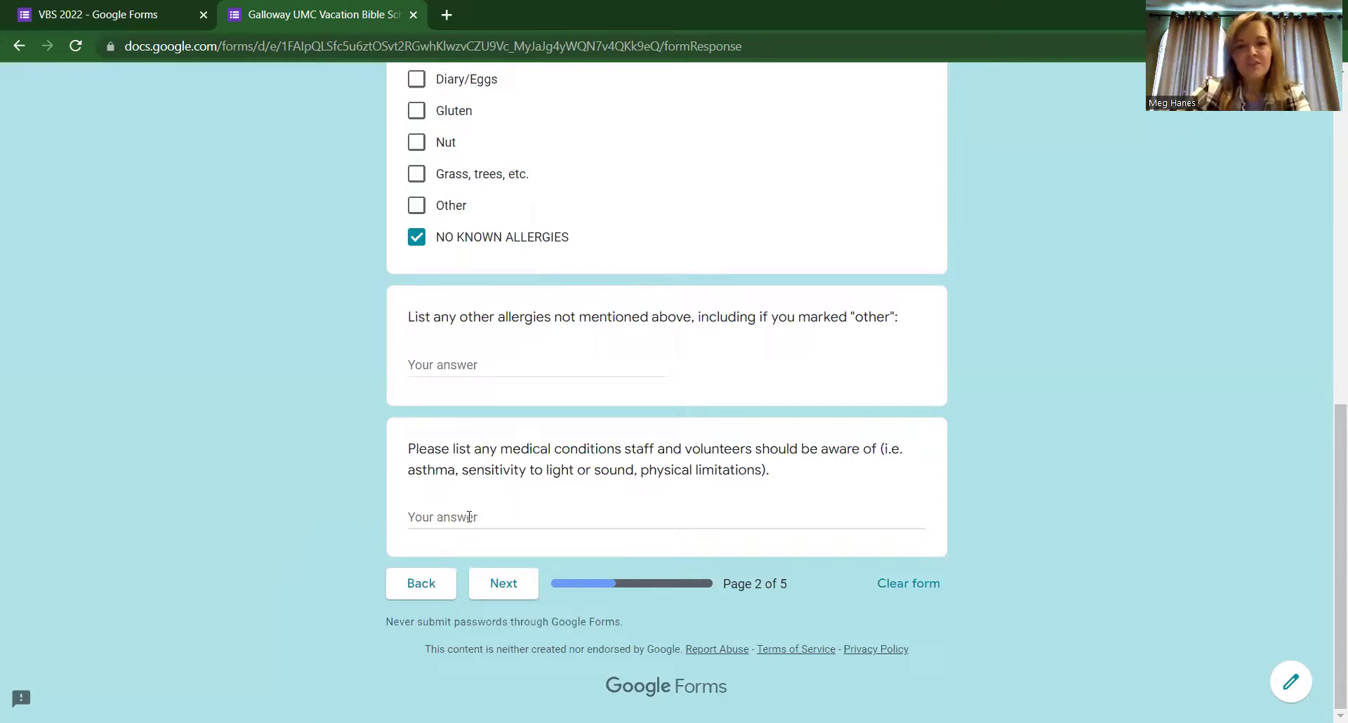
left_click(516, 515)
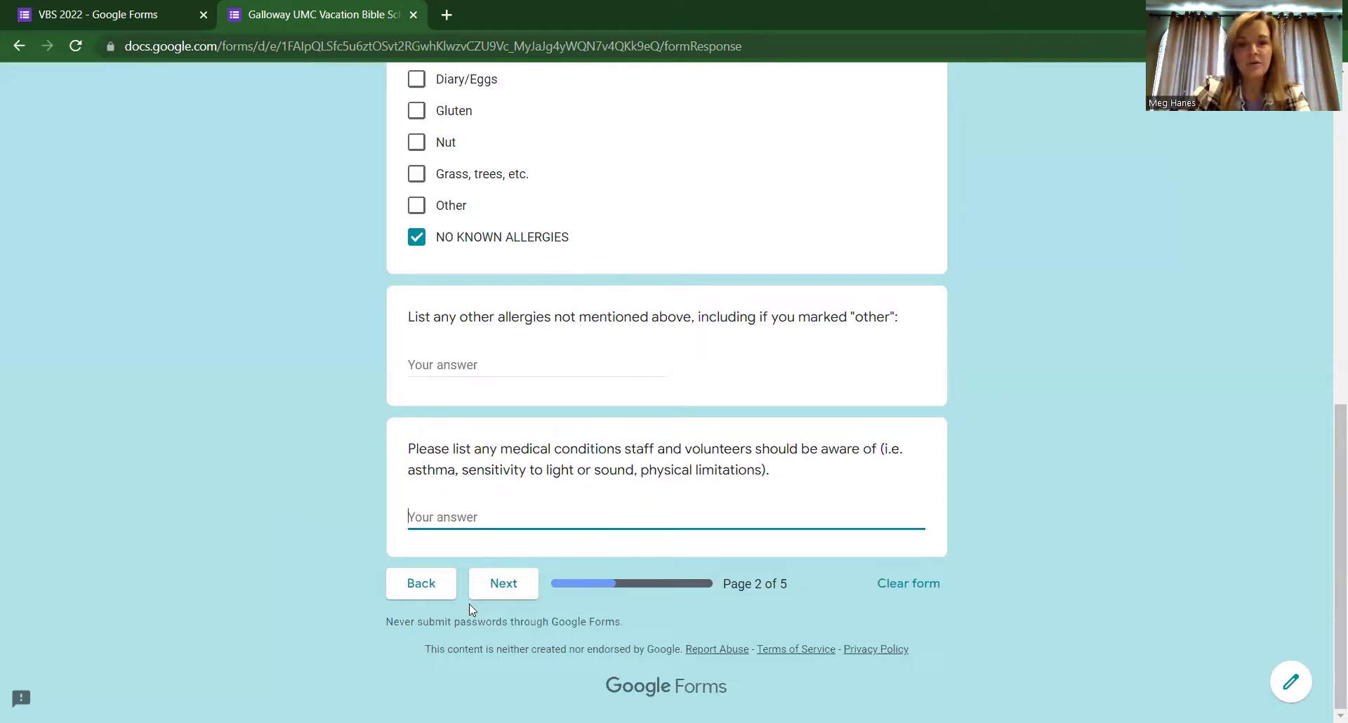
left_click(490, 593)
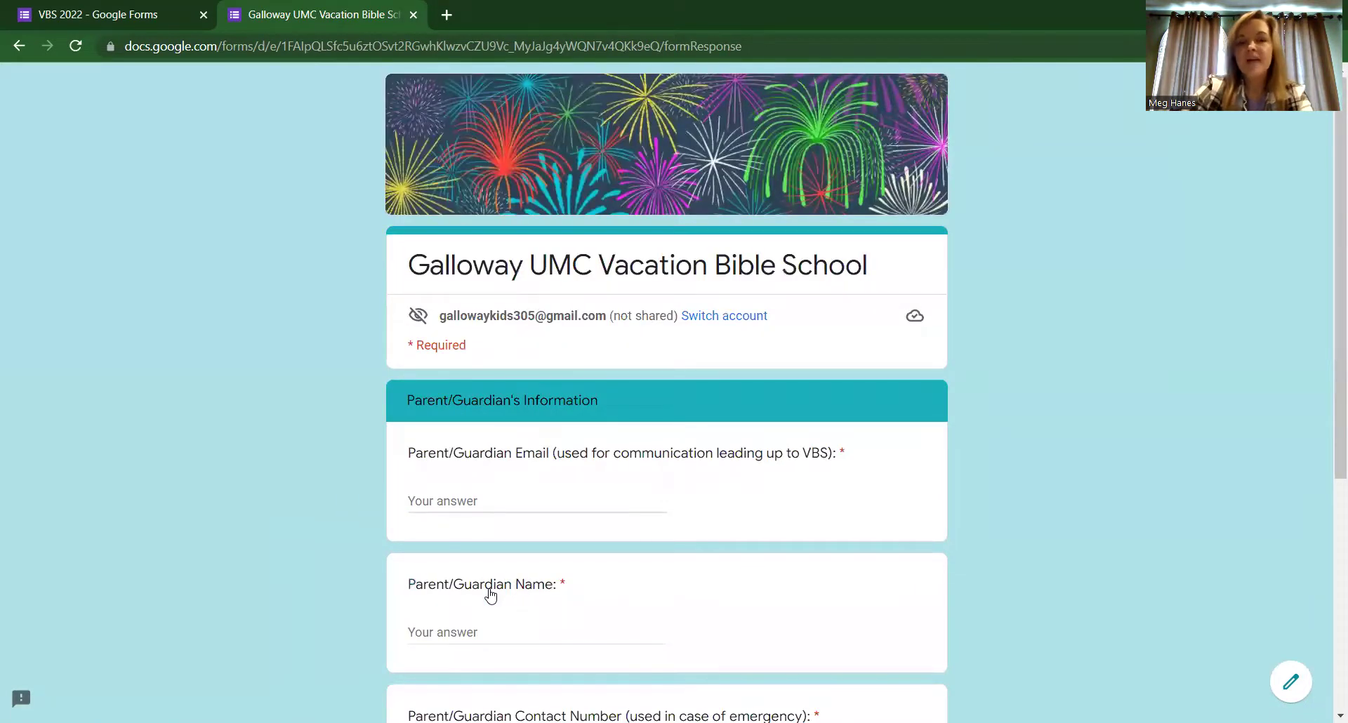
Step: Enter the parent/guardian's email address and the guardian's name
scroll(303, 537, "down", 2)
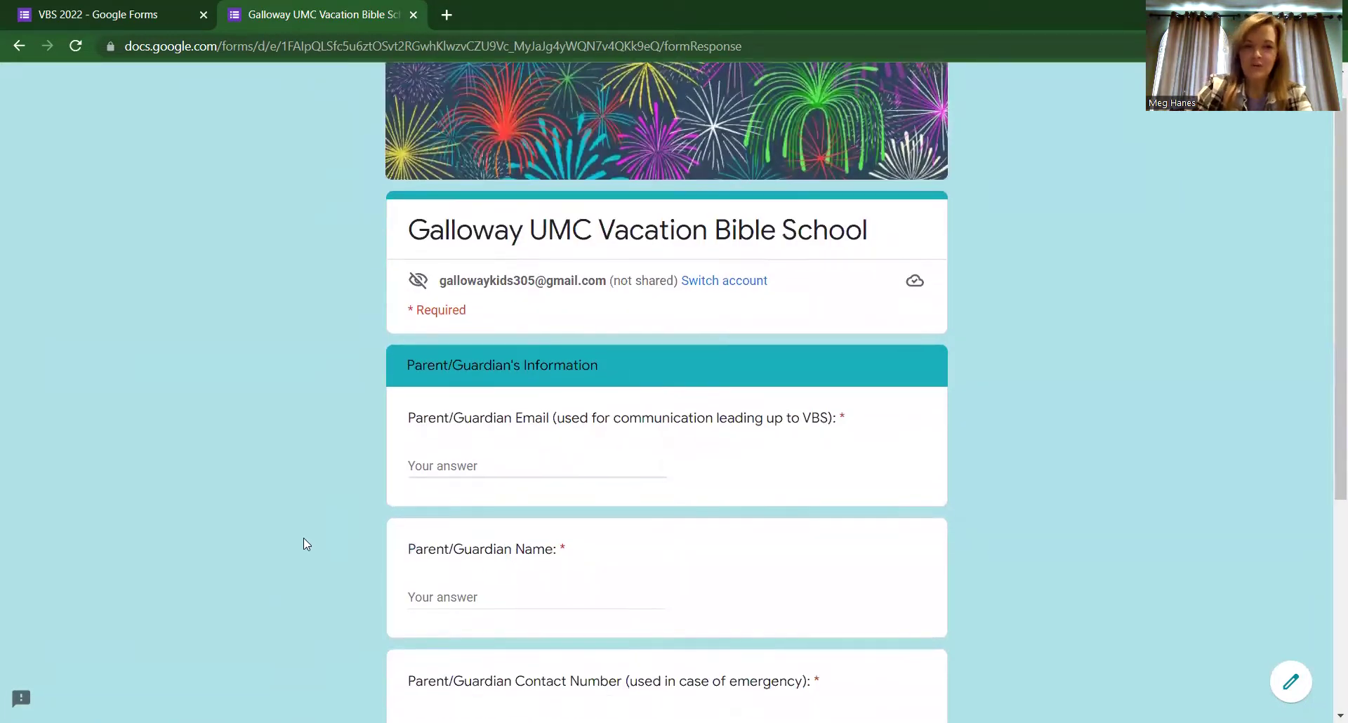
left_click(514, 395)
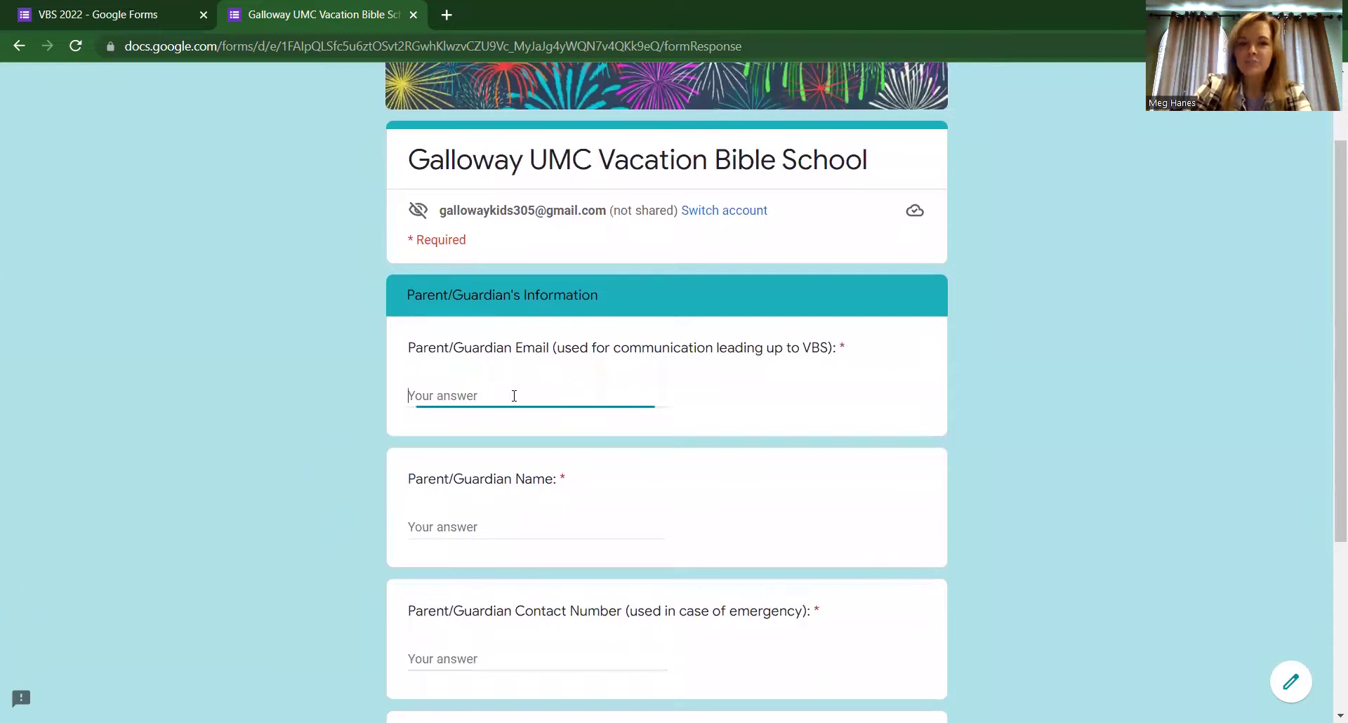
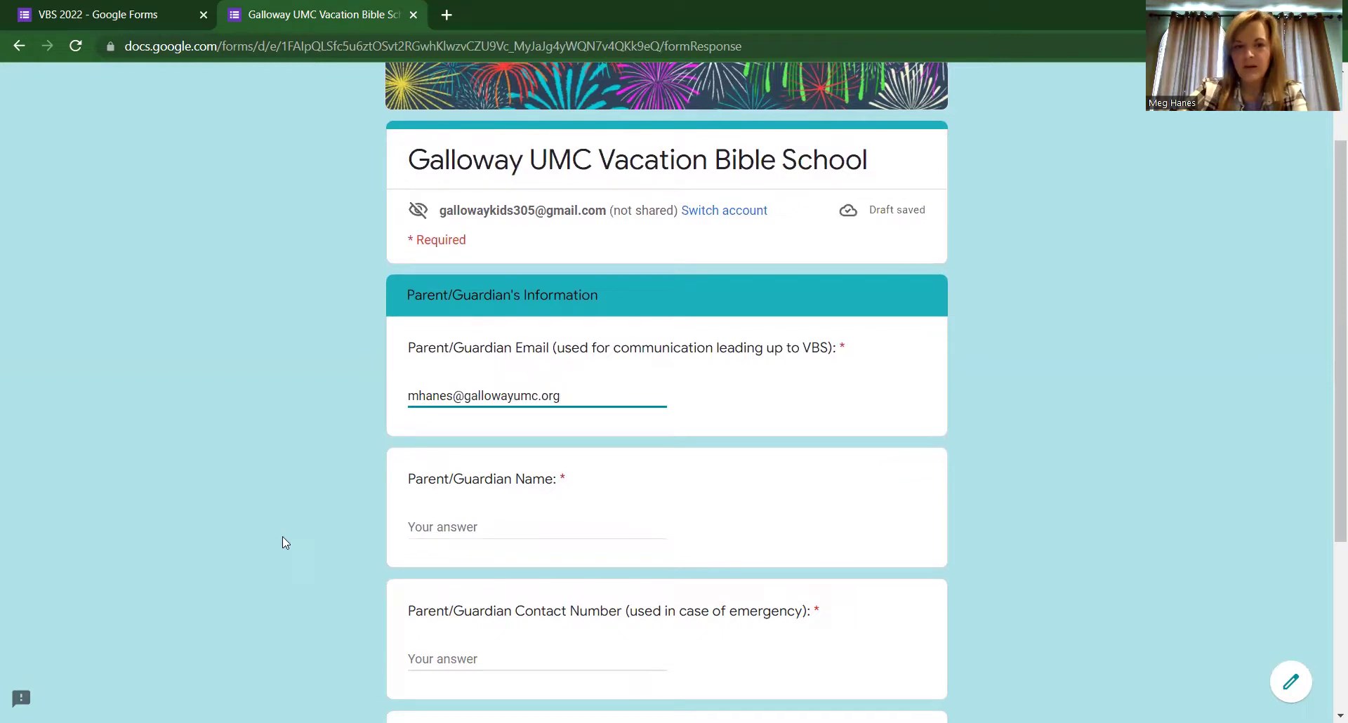
left_click(429, 526)
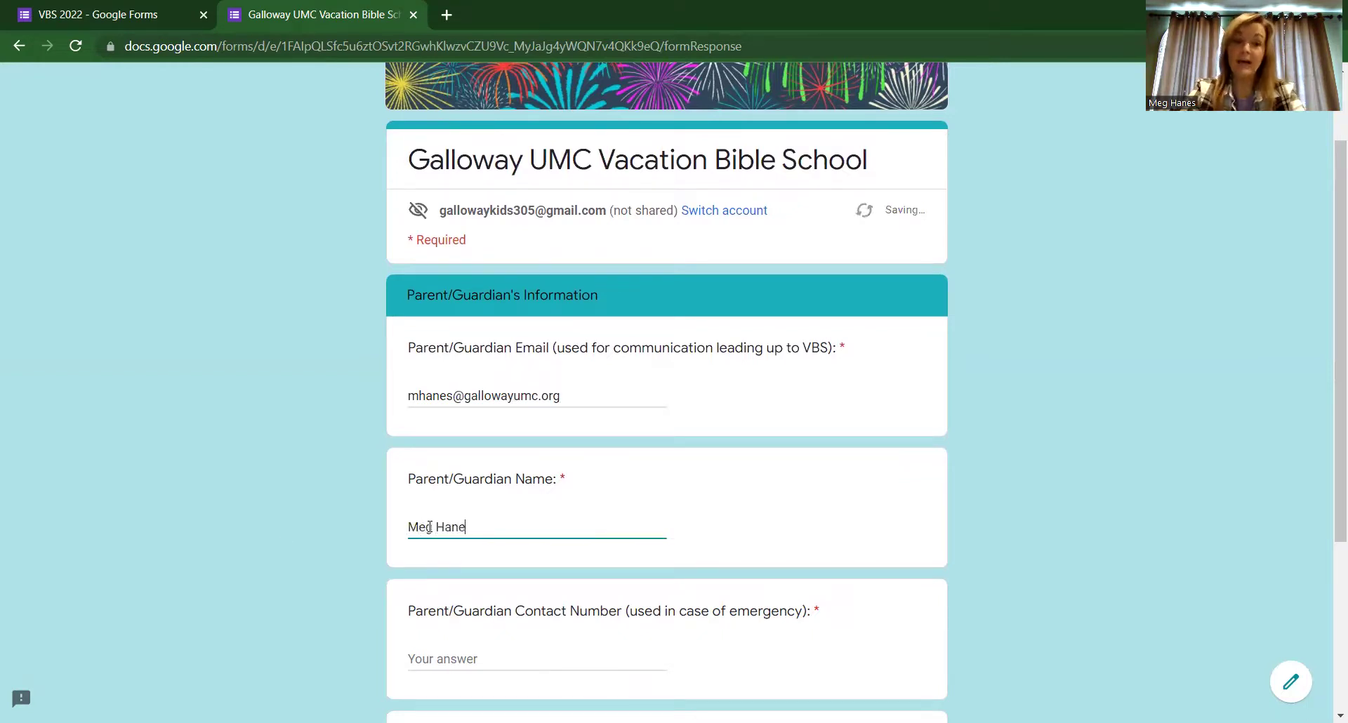
left_click(304, 584)
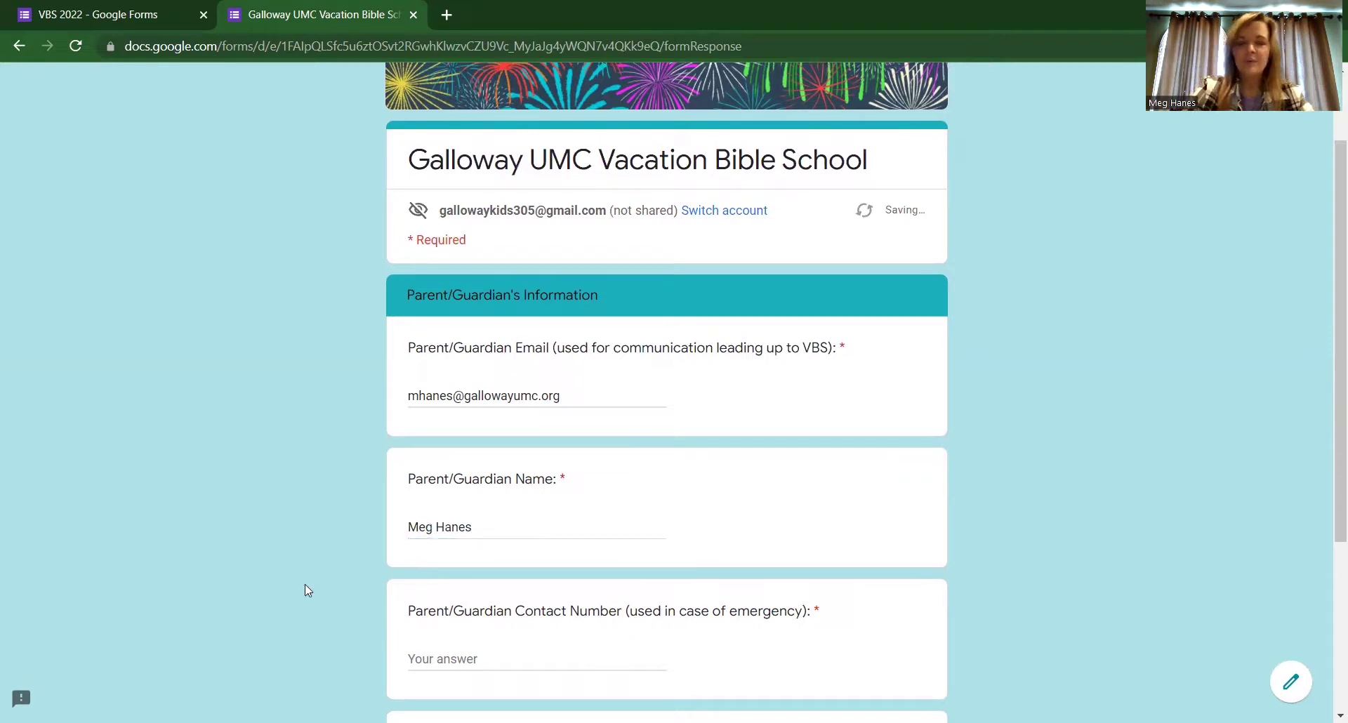
Step: Fill in the emergency contact number and family mailing address, then continue to the attendance page
scroll(304, 584, "down", 2)
scroll(304, 584, "down", 1)
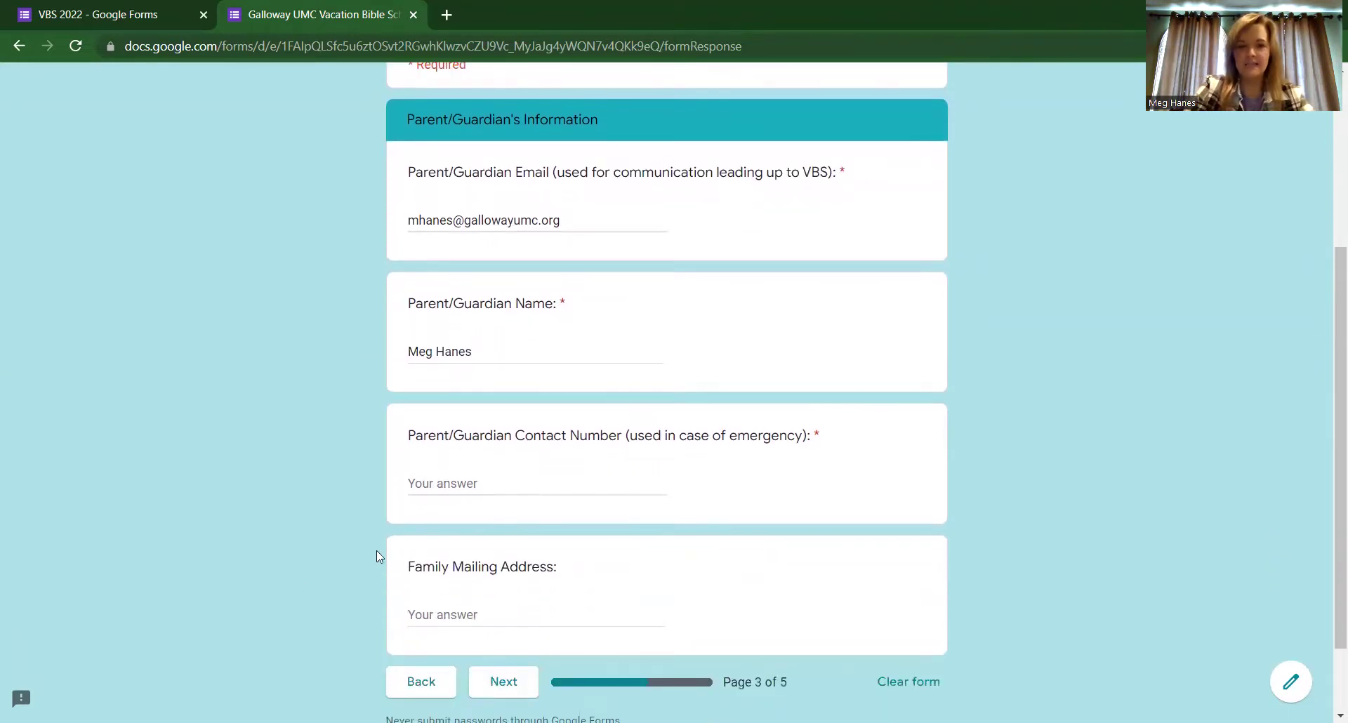
left_click(447, 481)
type("000")
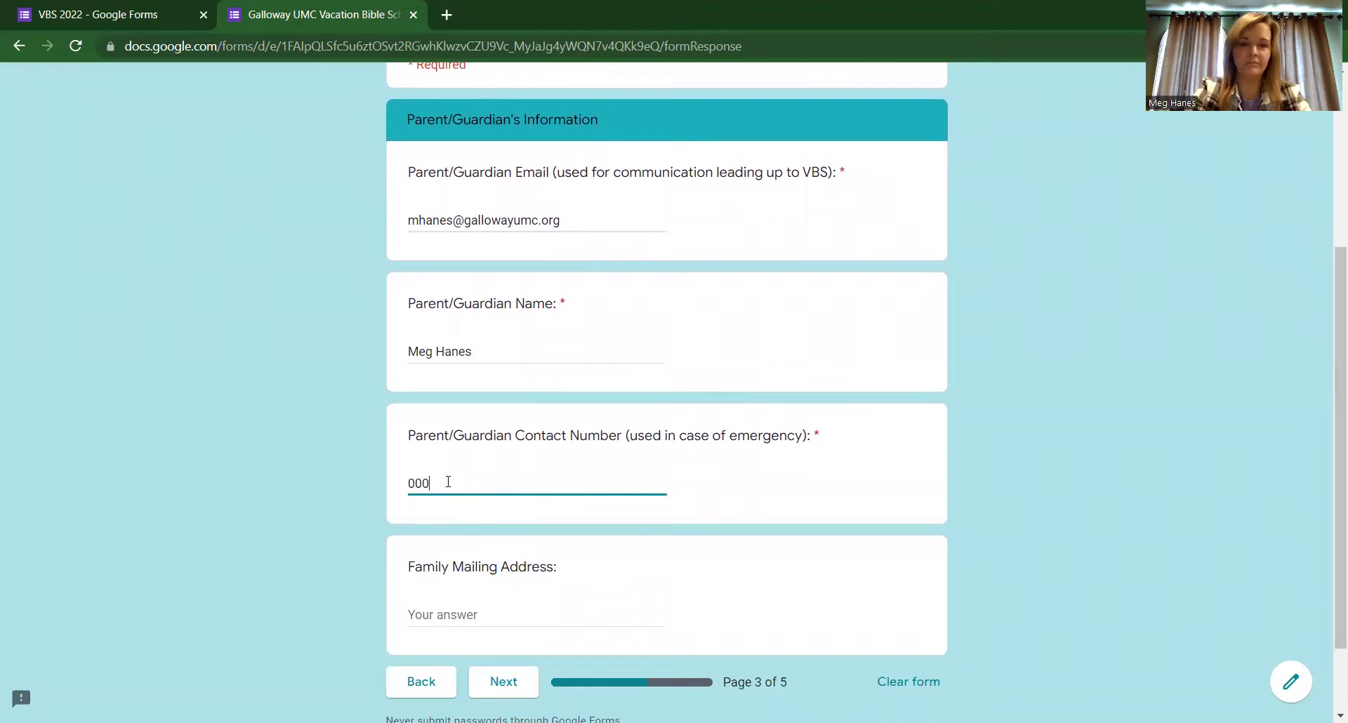
type("00000")
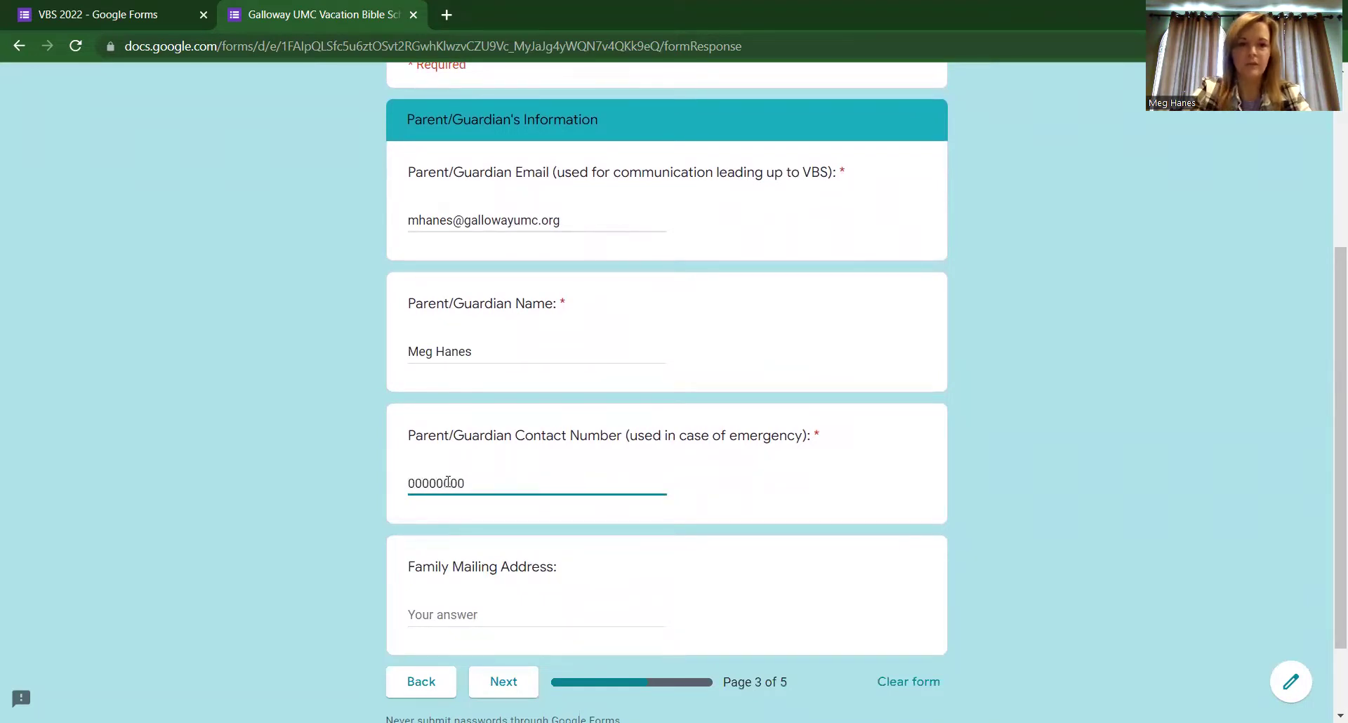
type("0")
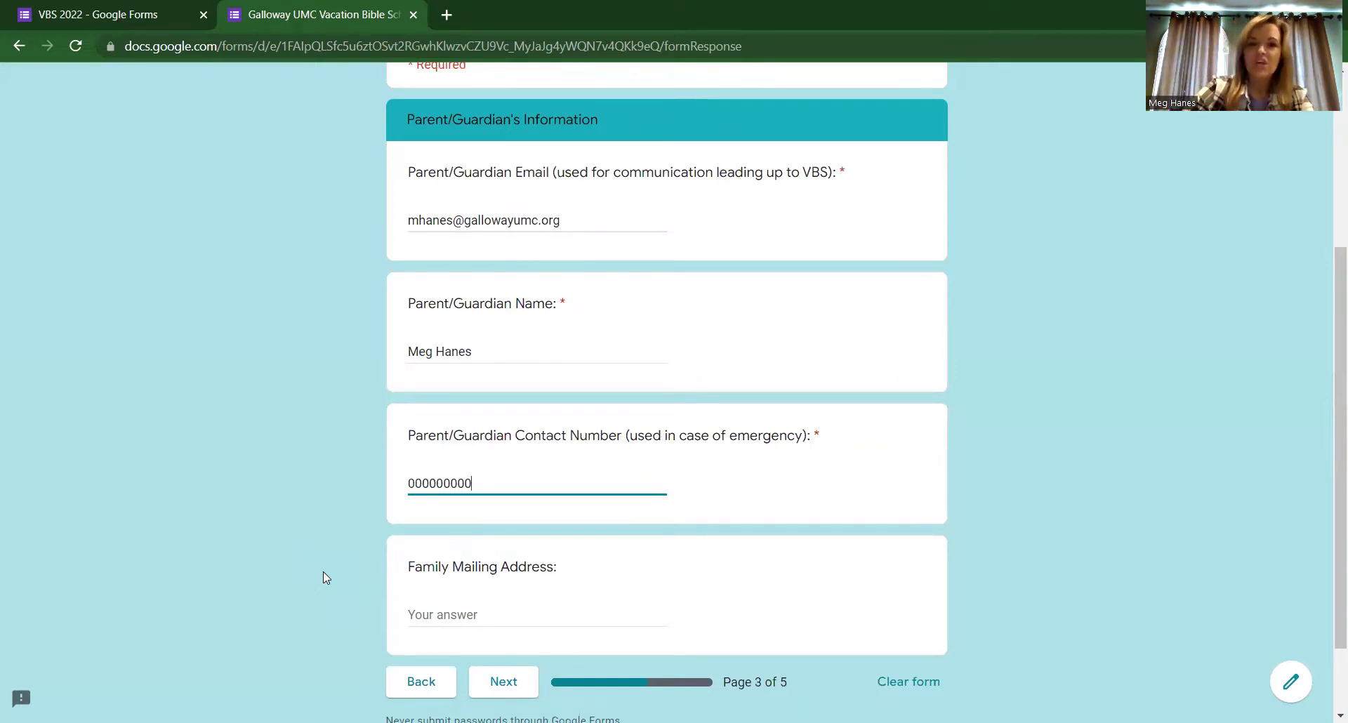
left_click(470, 616)
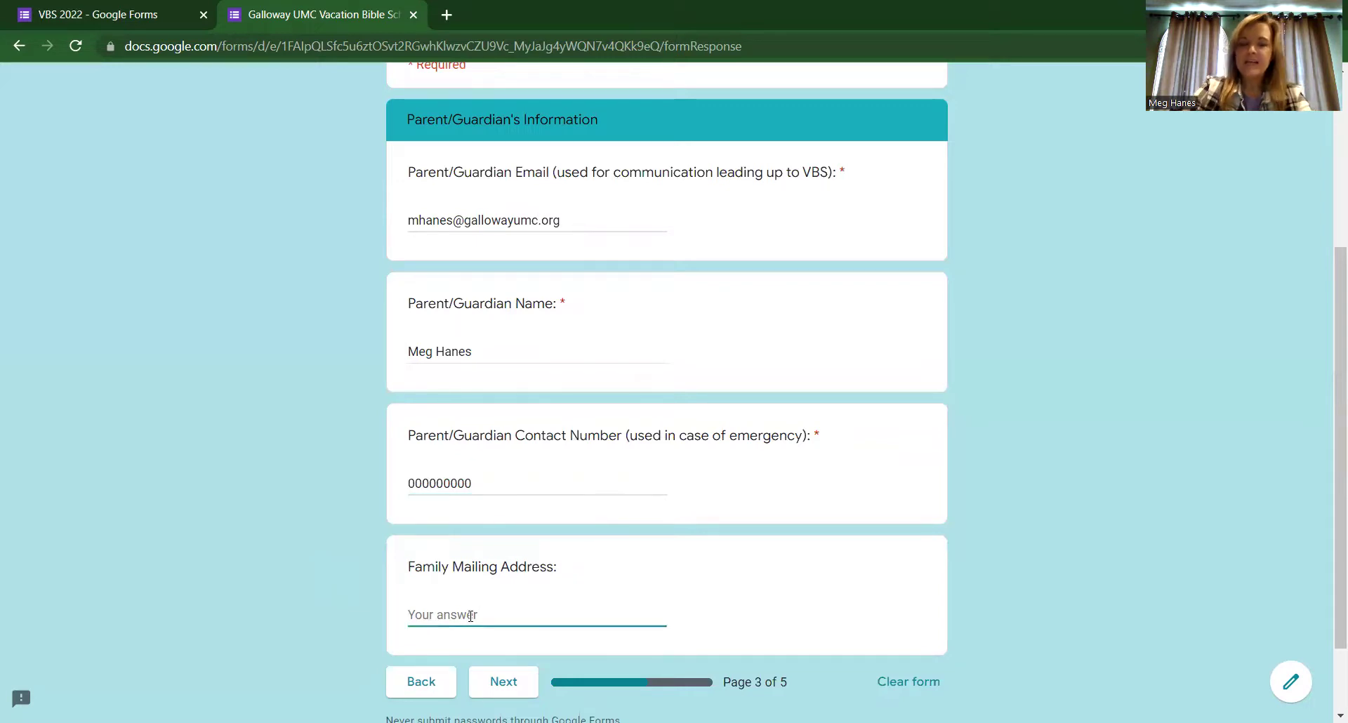
scroll(741, 511, "down", 3)
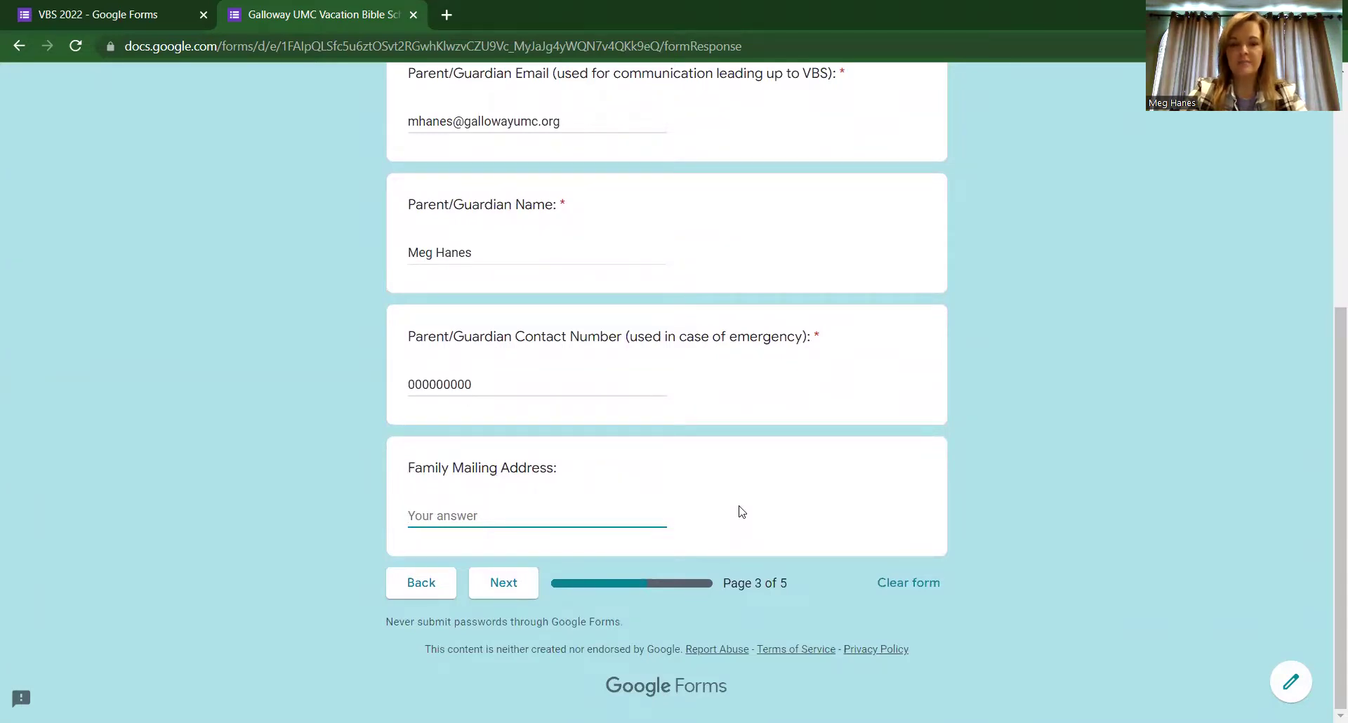
type("123 Street Road")
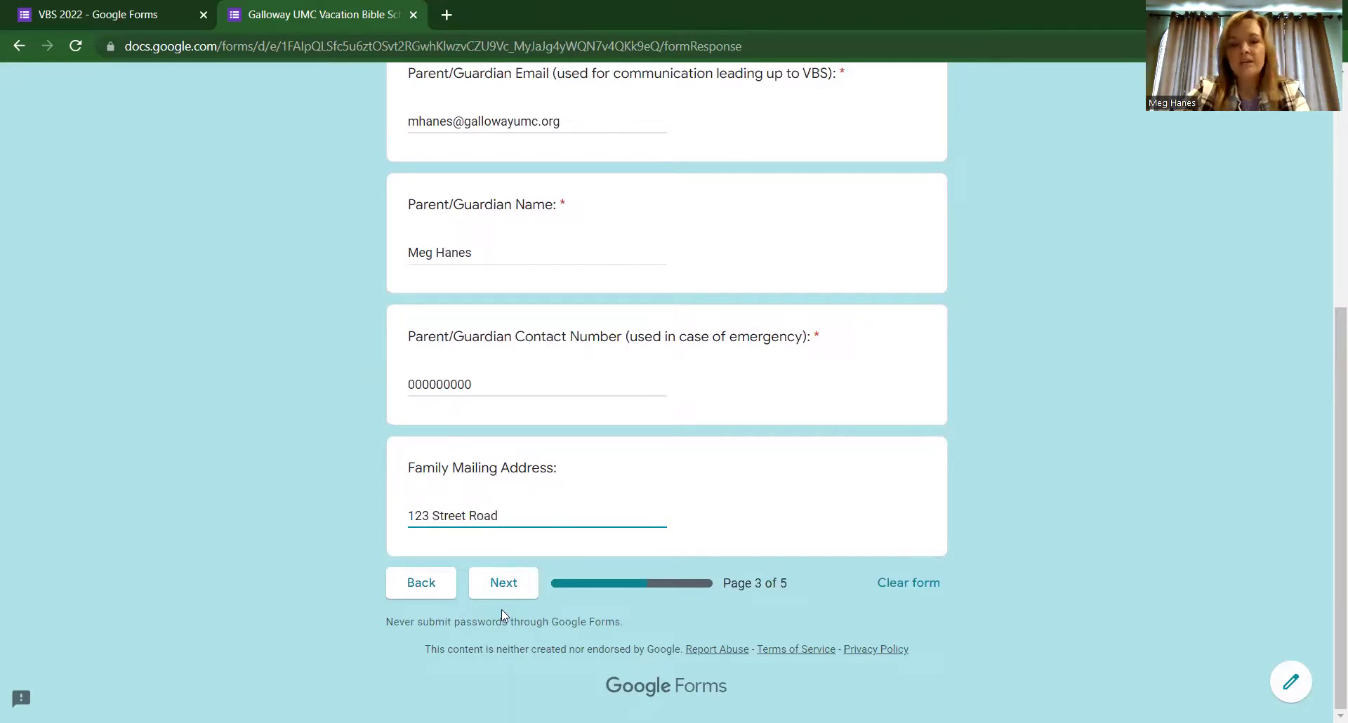
left_click(506, 587)
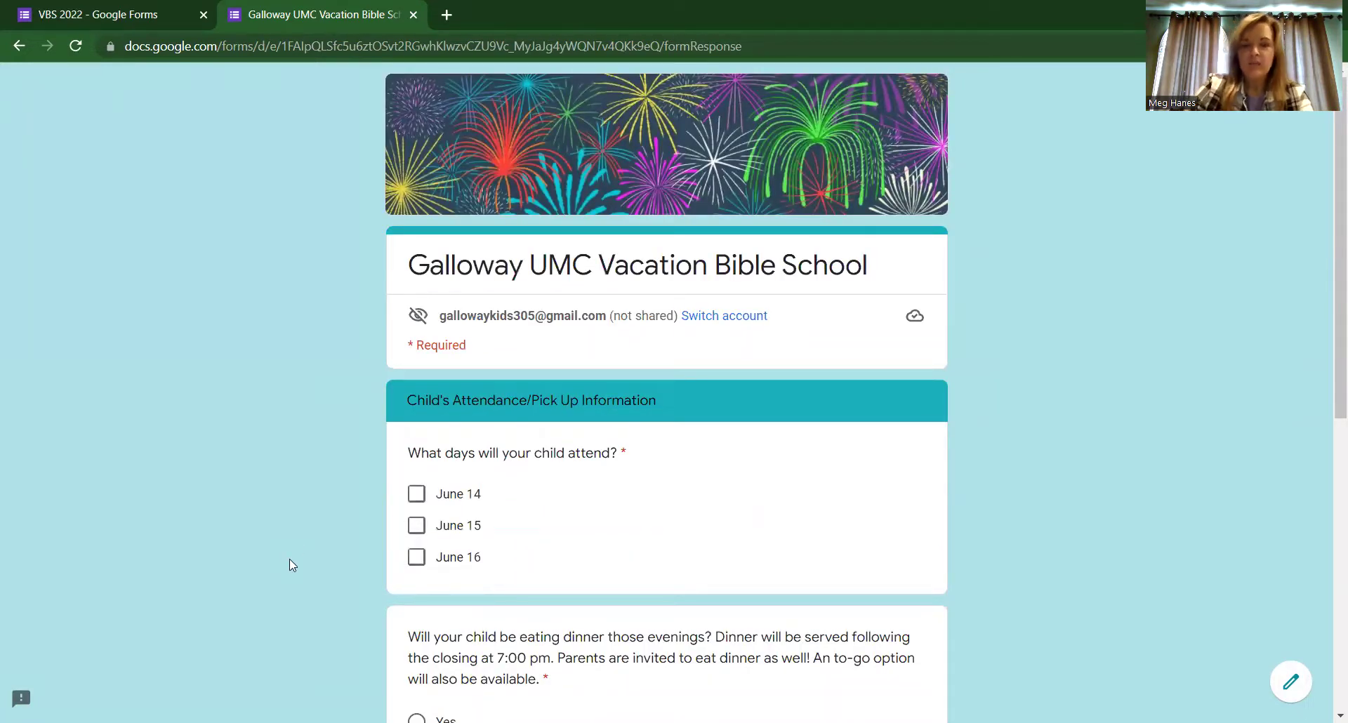
Step: Tick attendance for June 14, June 15 and June 16, and answer Yes to the dinner question
scroll(289, 559, "down", 2)
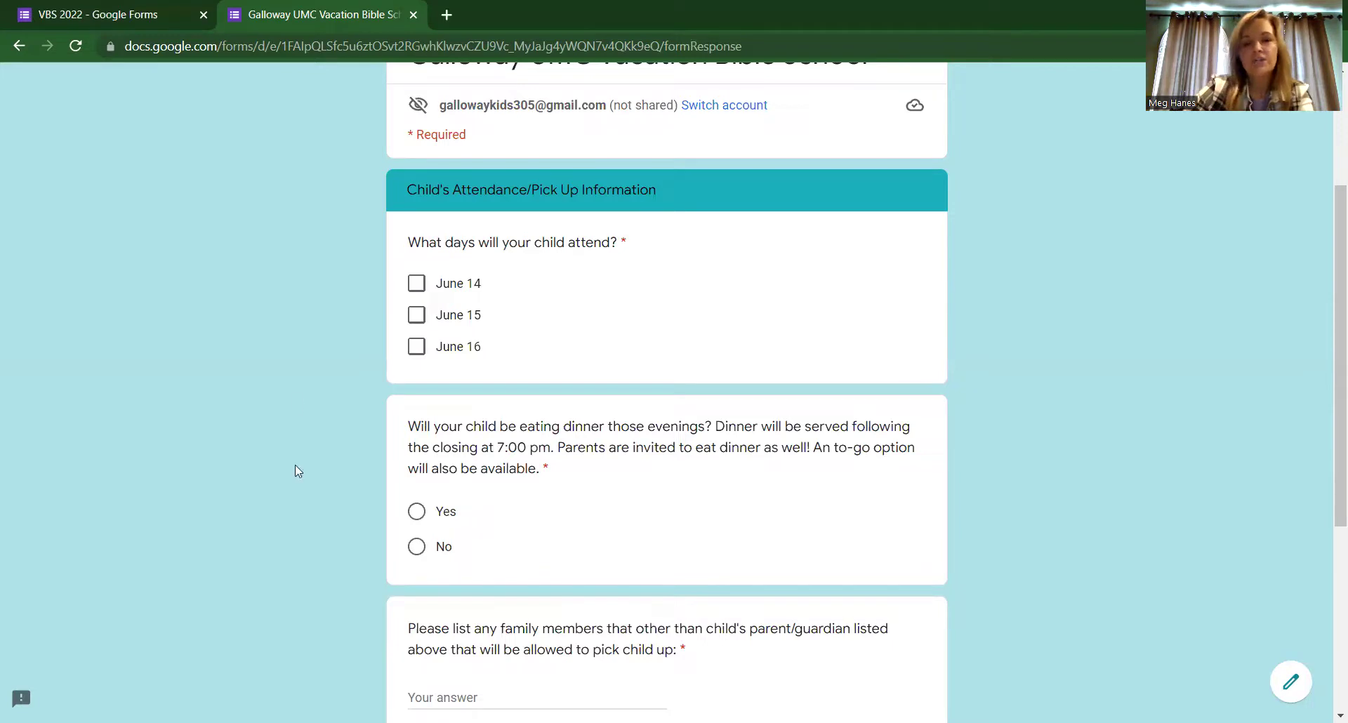
left_click(416, 284)
left_click(417, 315)
left_click(418, 344)
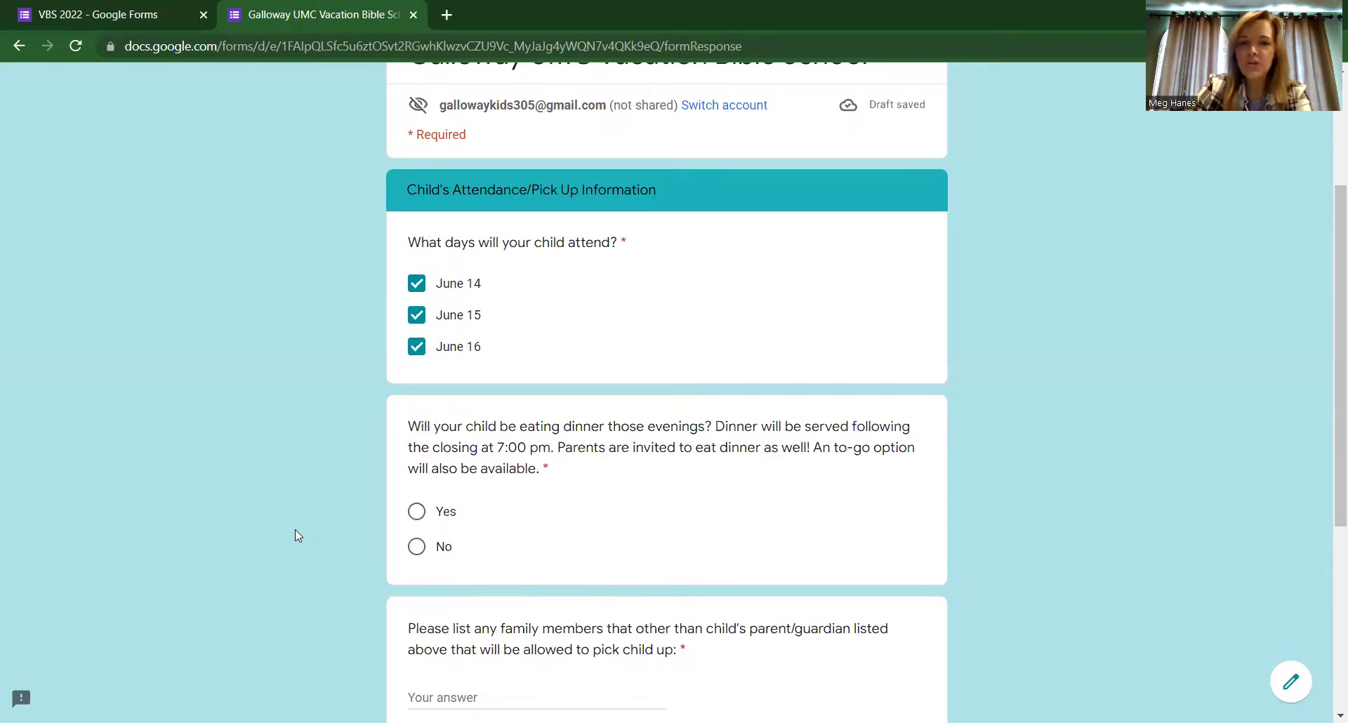
scroll(295, 530, "down", 2)
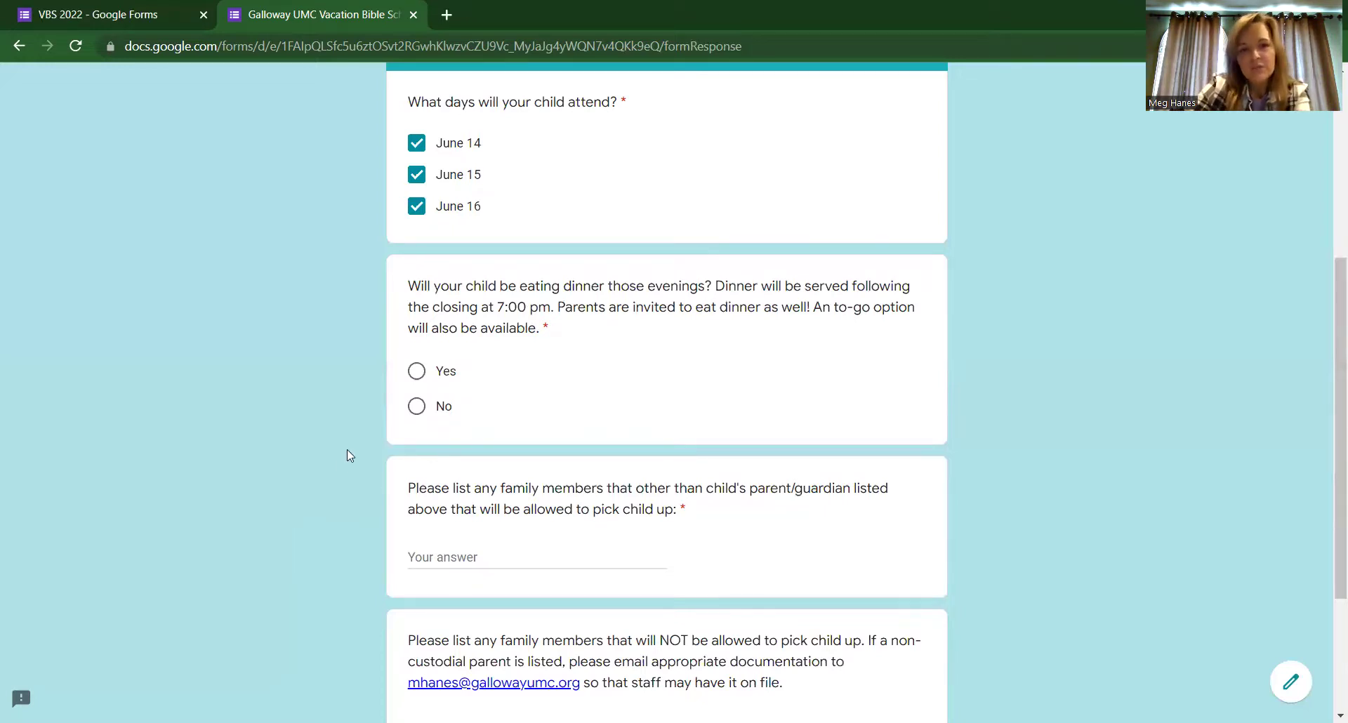
left_click(417, 377)
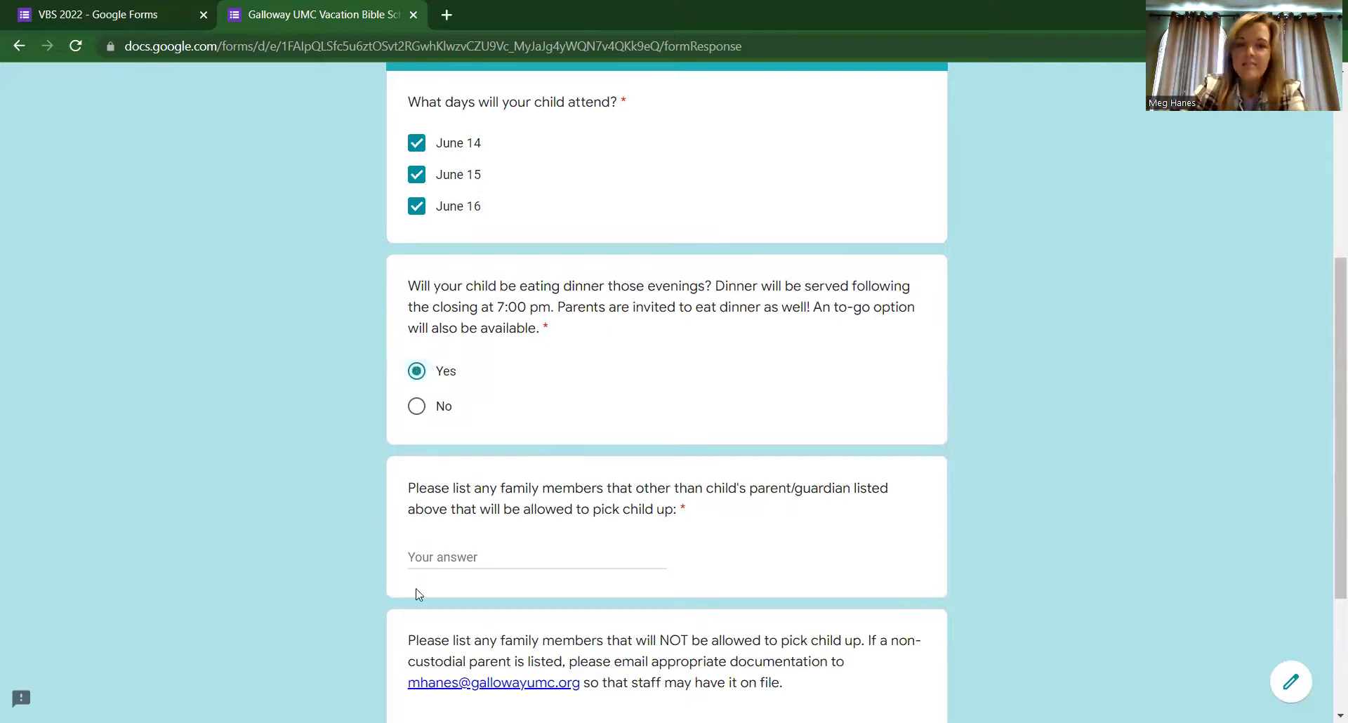
scroll(347, 528, "down", 3)
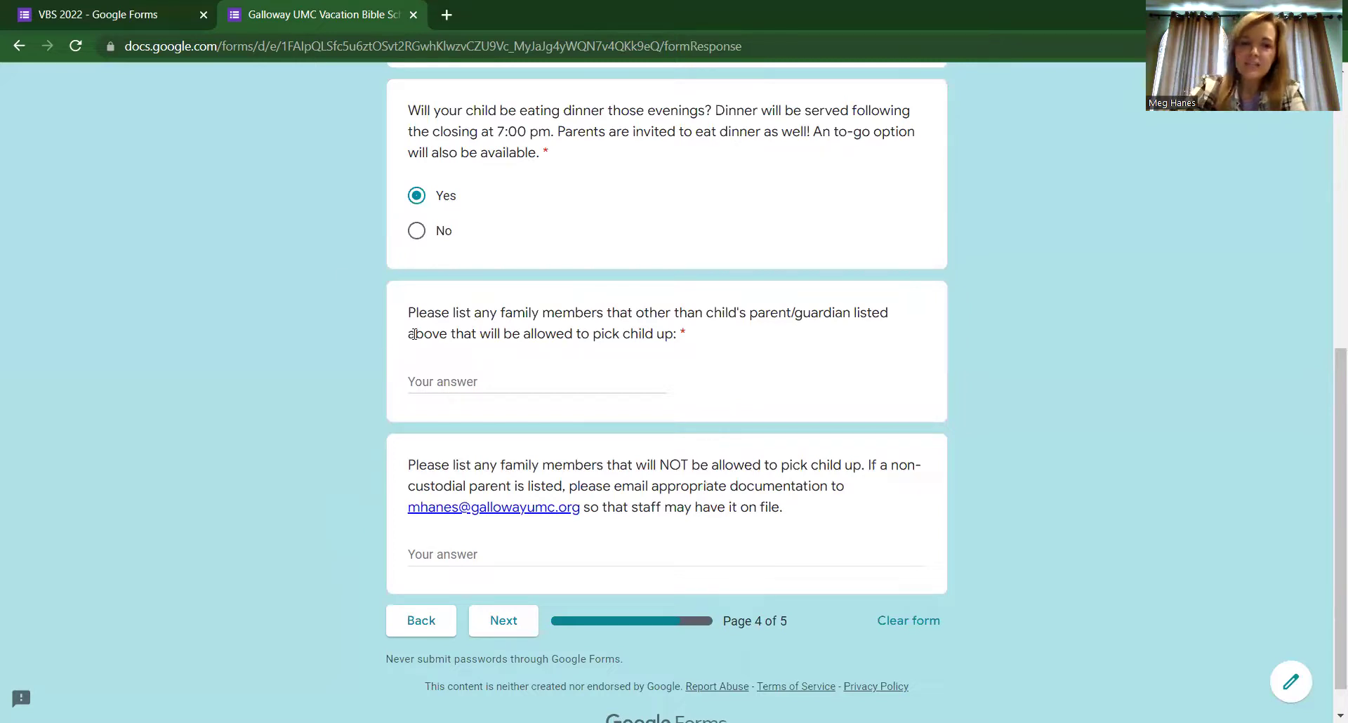
Step: Enter a family member's name as allowed pick-up and advance to the Medical/Liability Release page
left_click(426, 386)
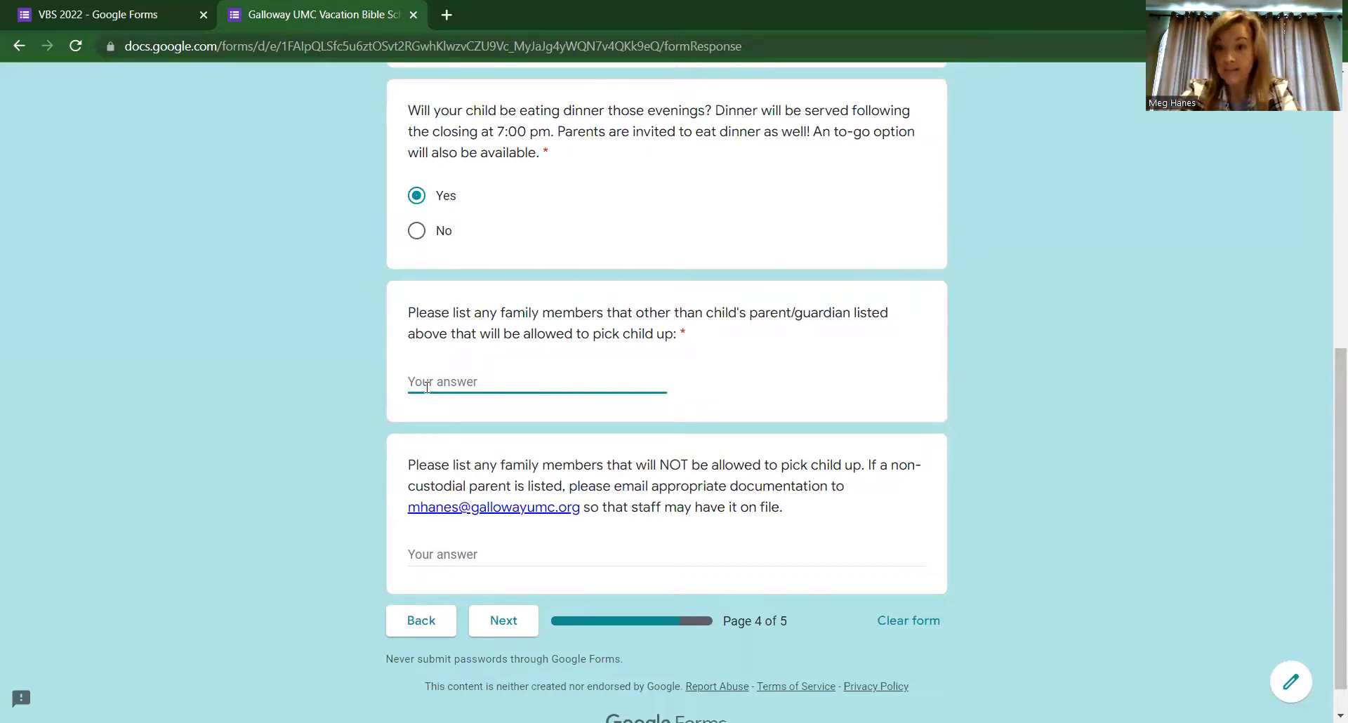
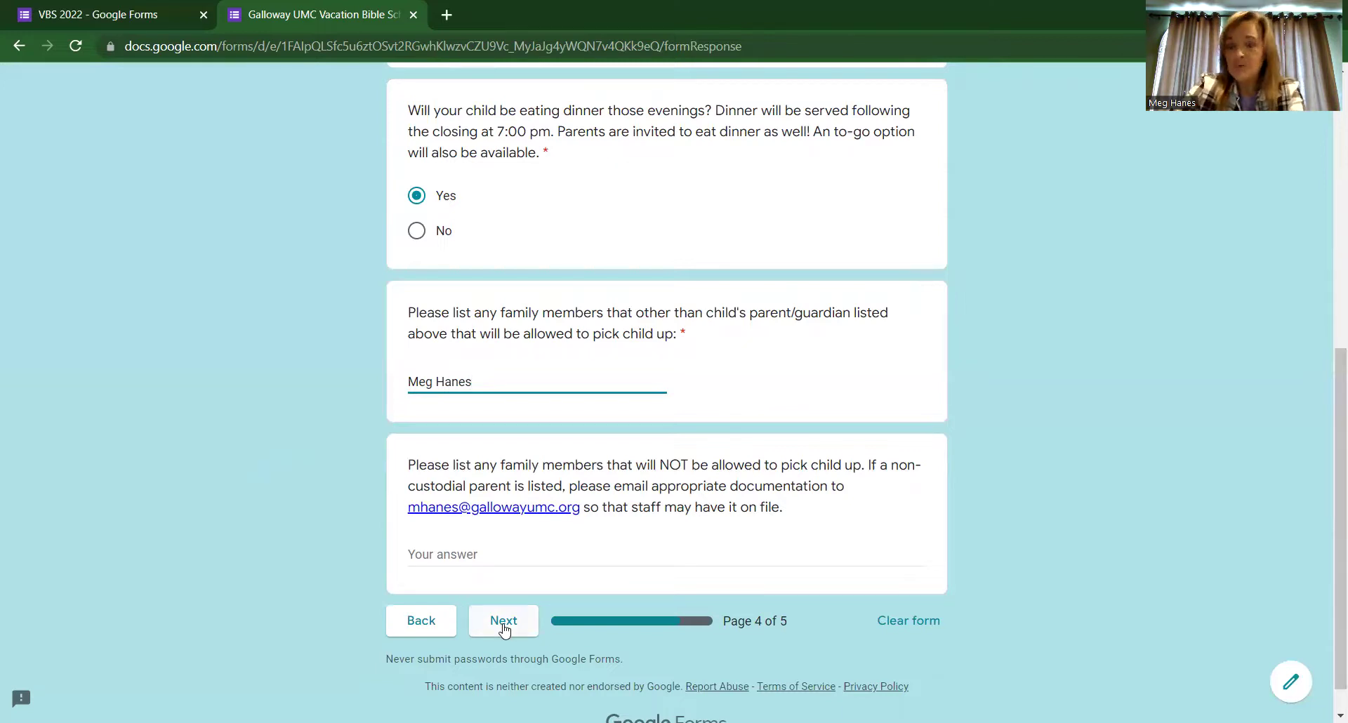
left_click(503, 621)
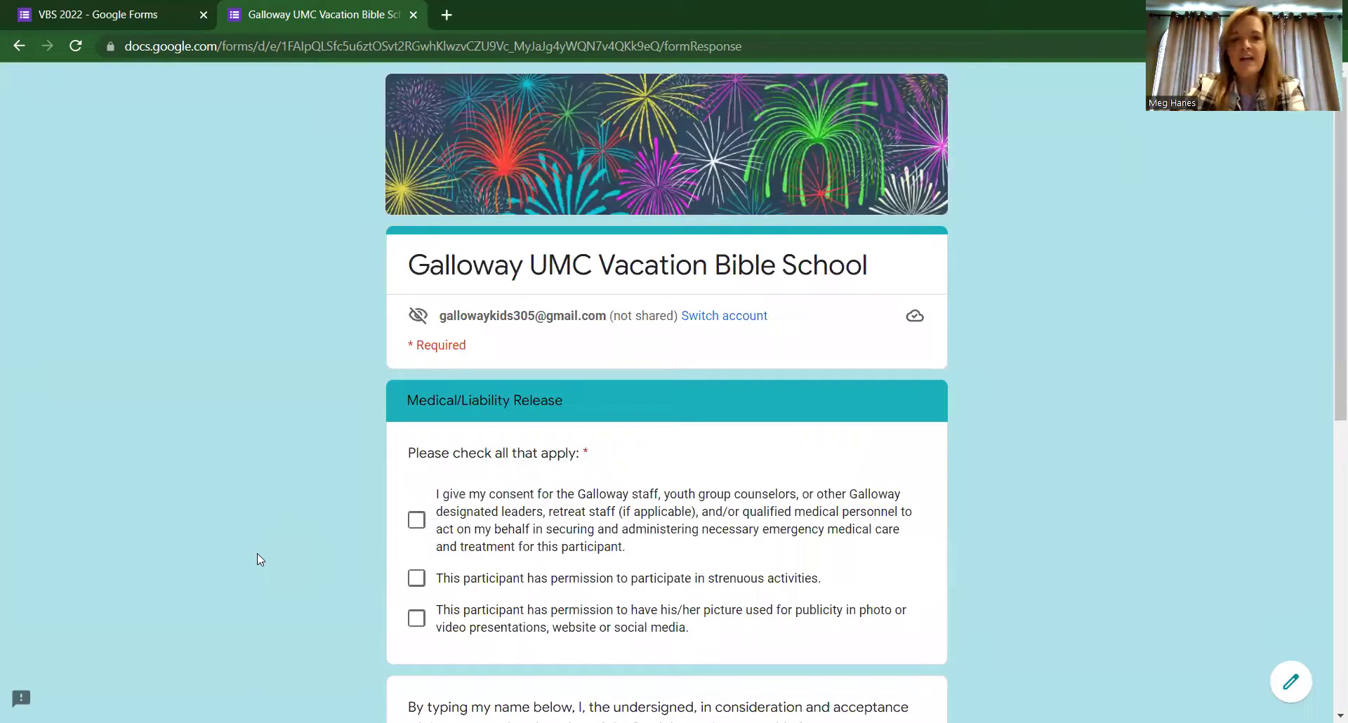
scroll(257, 559, "down", 1)
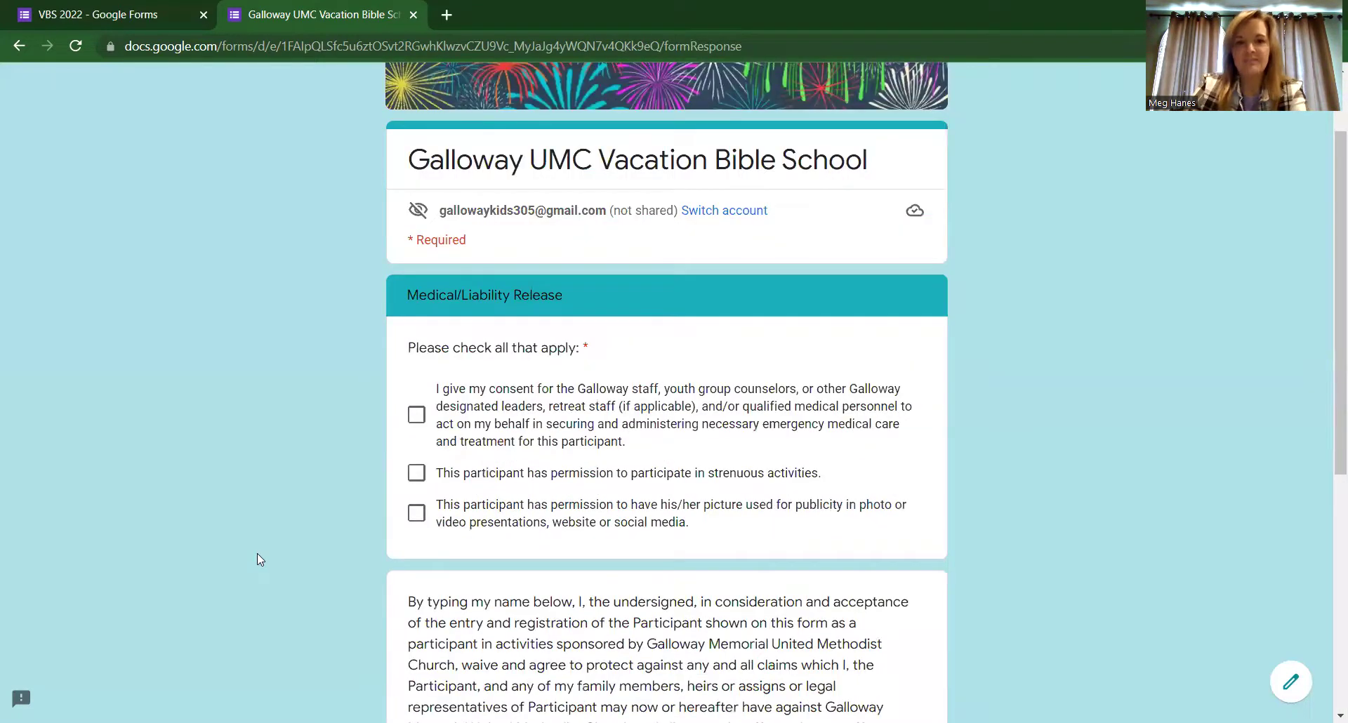
scroll(257, 560, "down", 1)
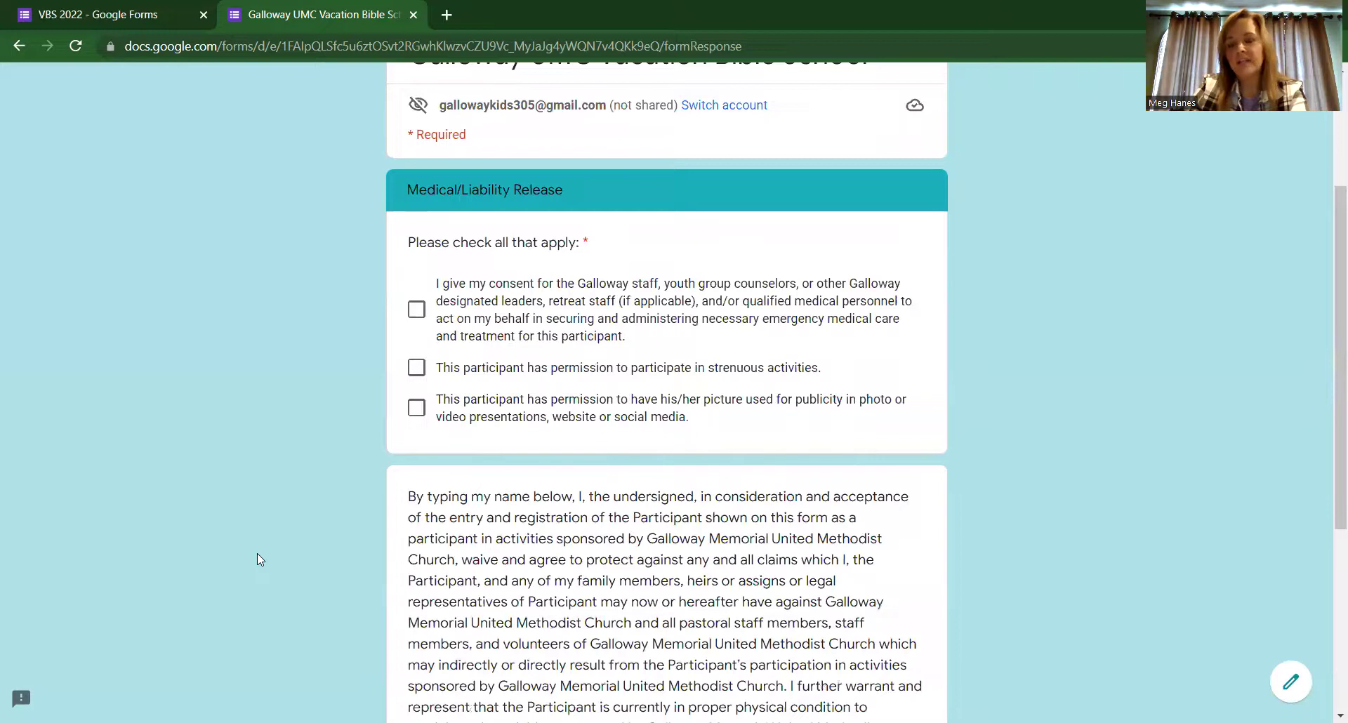
scroll(258, 559, "down", 1)
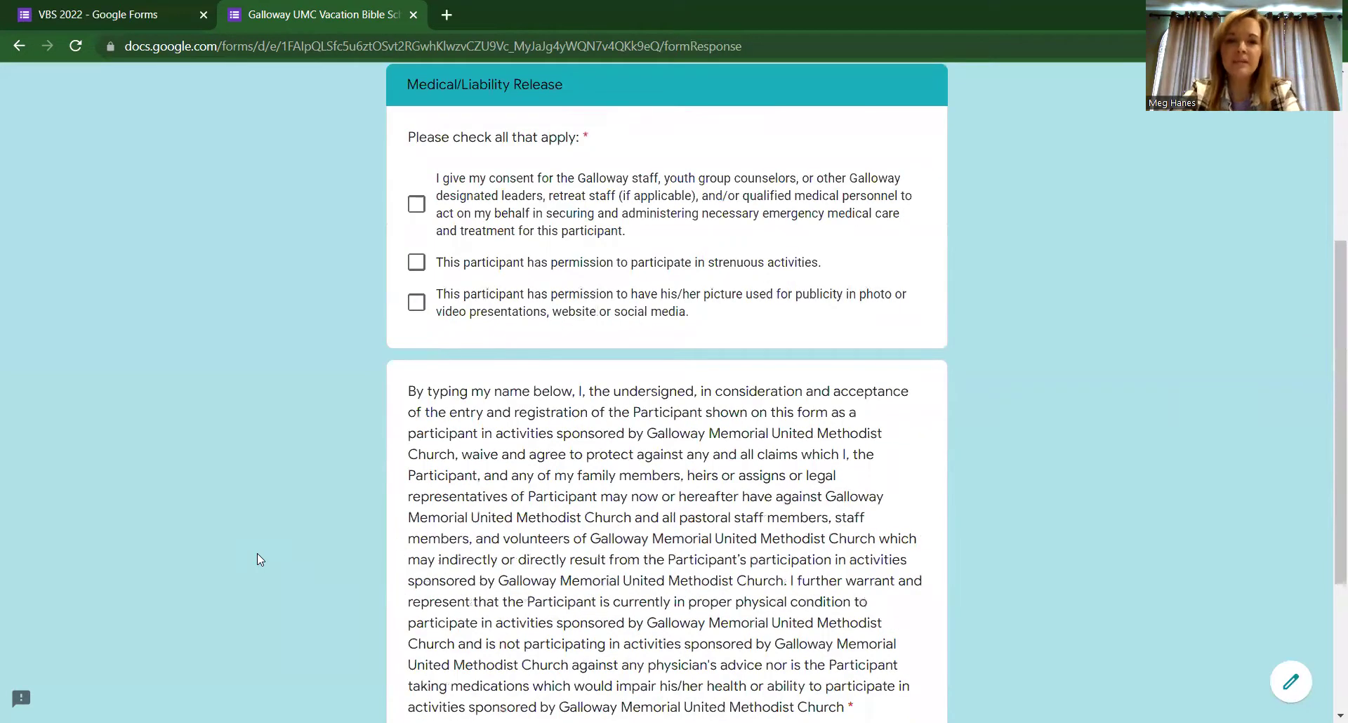